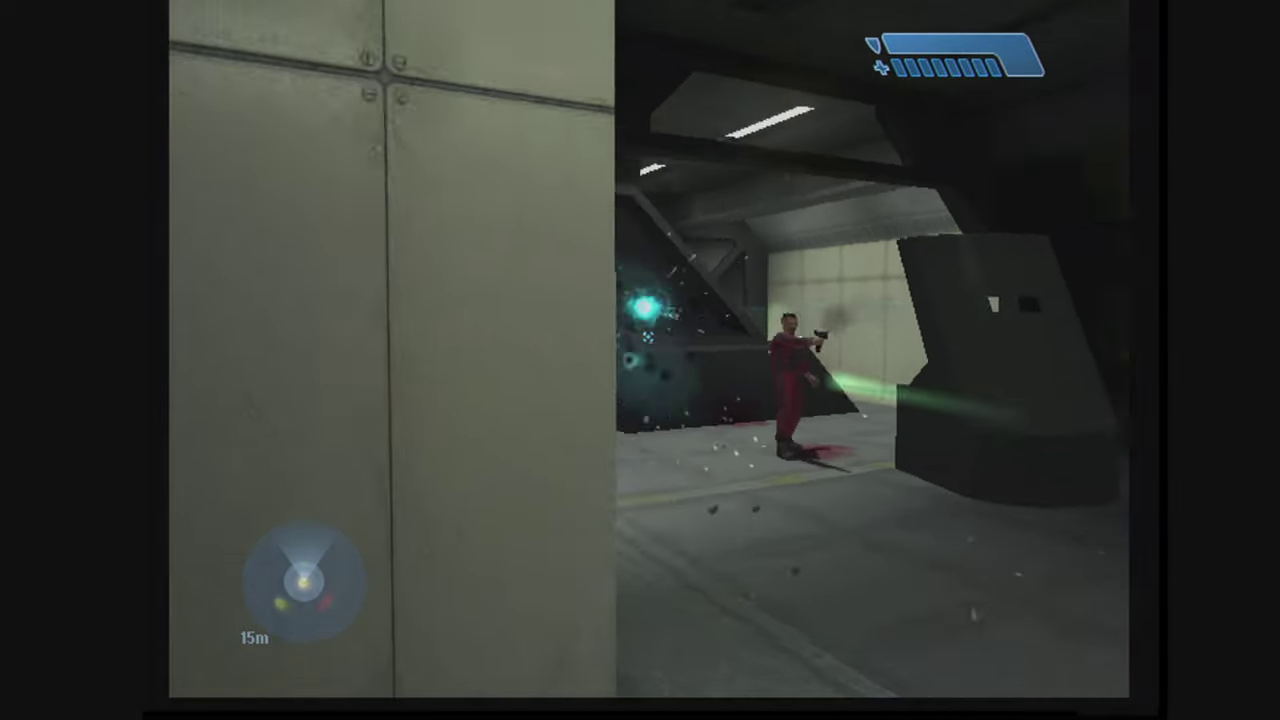
{"action": "key", "text": "w"}
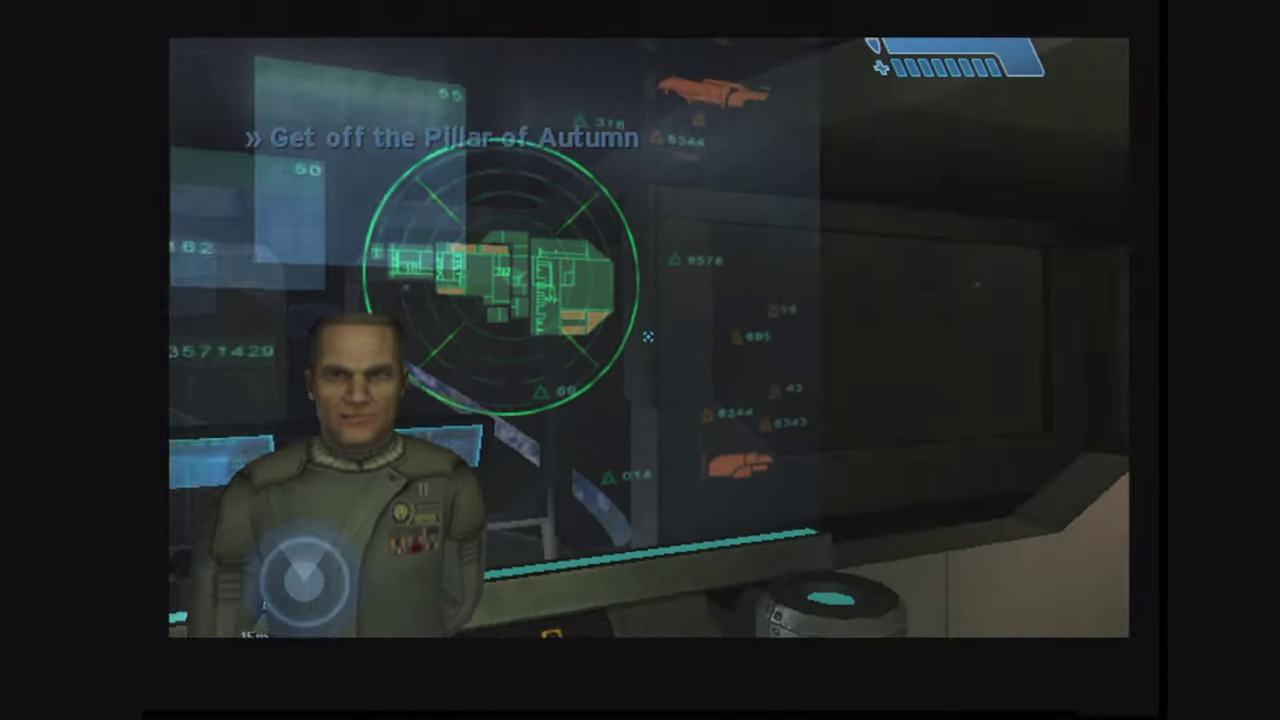
{"action": "key", "text": "w"}
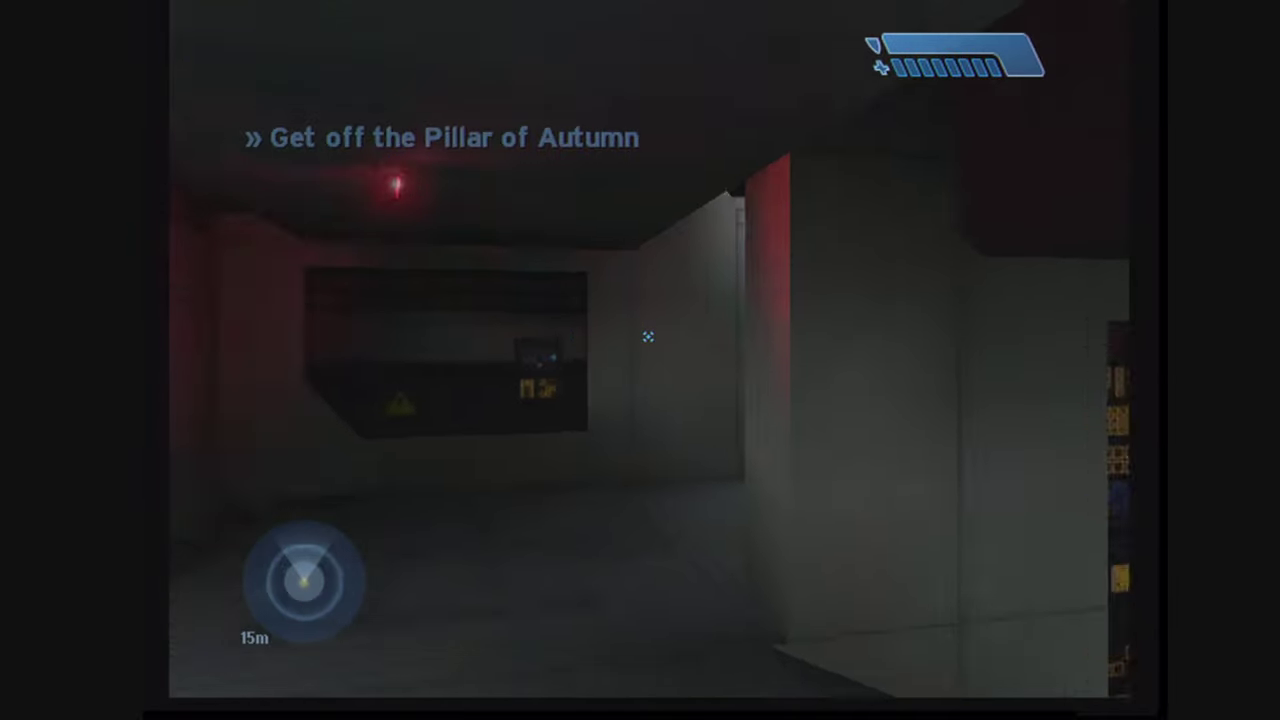
{"action": "key", "text": "w"}
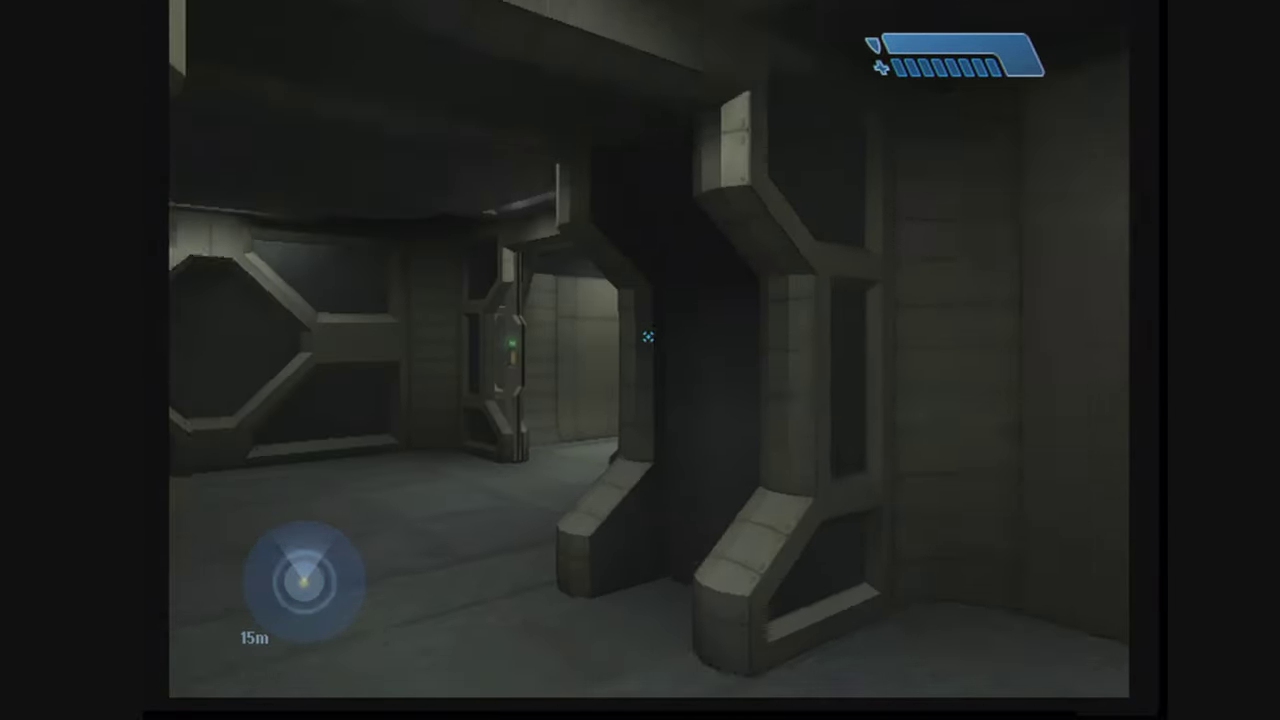
{"action": "key", "text": "w"}
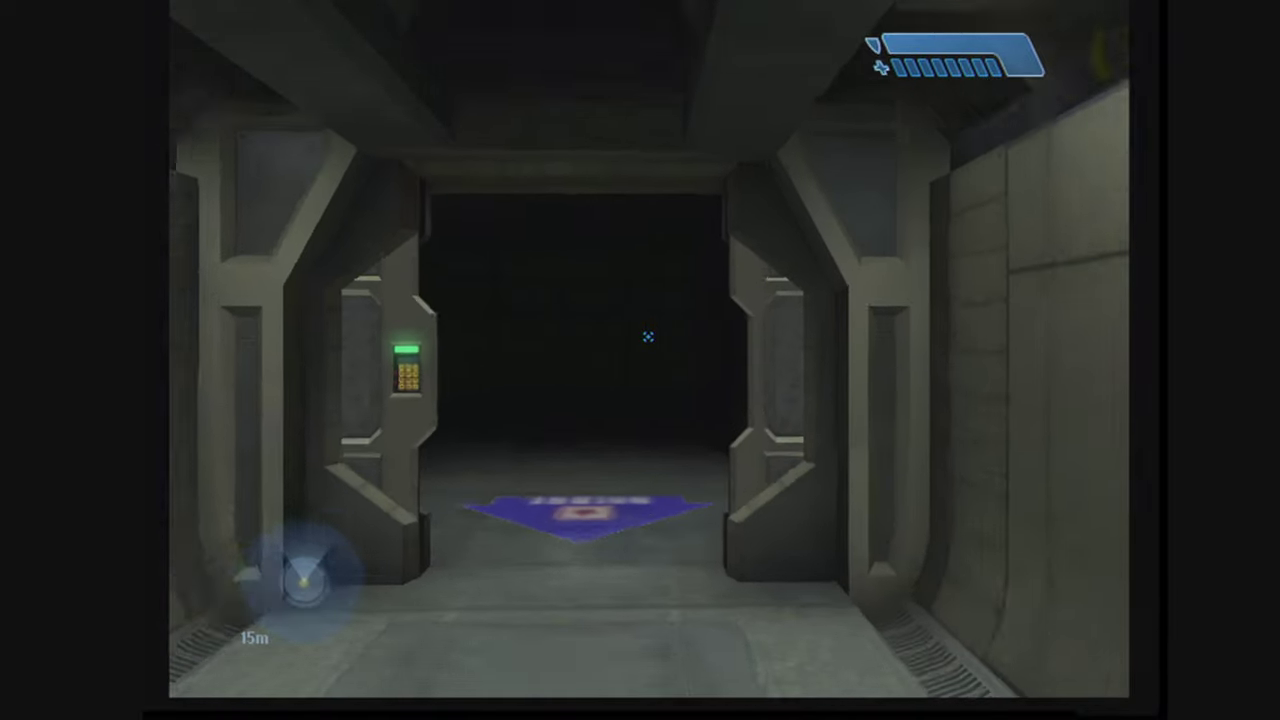
{"action": "key", "text": "w"}
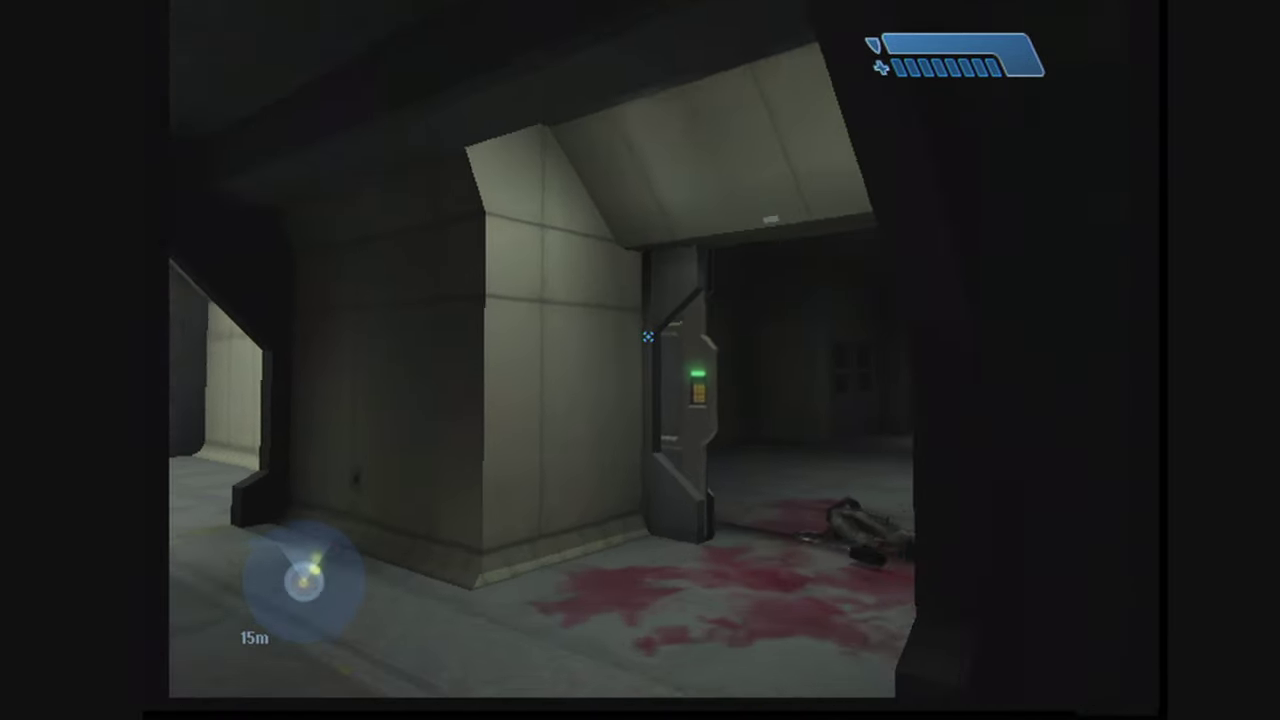
{"action": "key", "text": "w"}
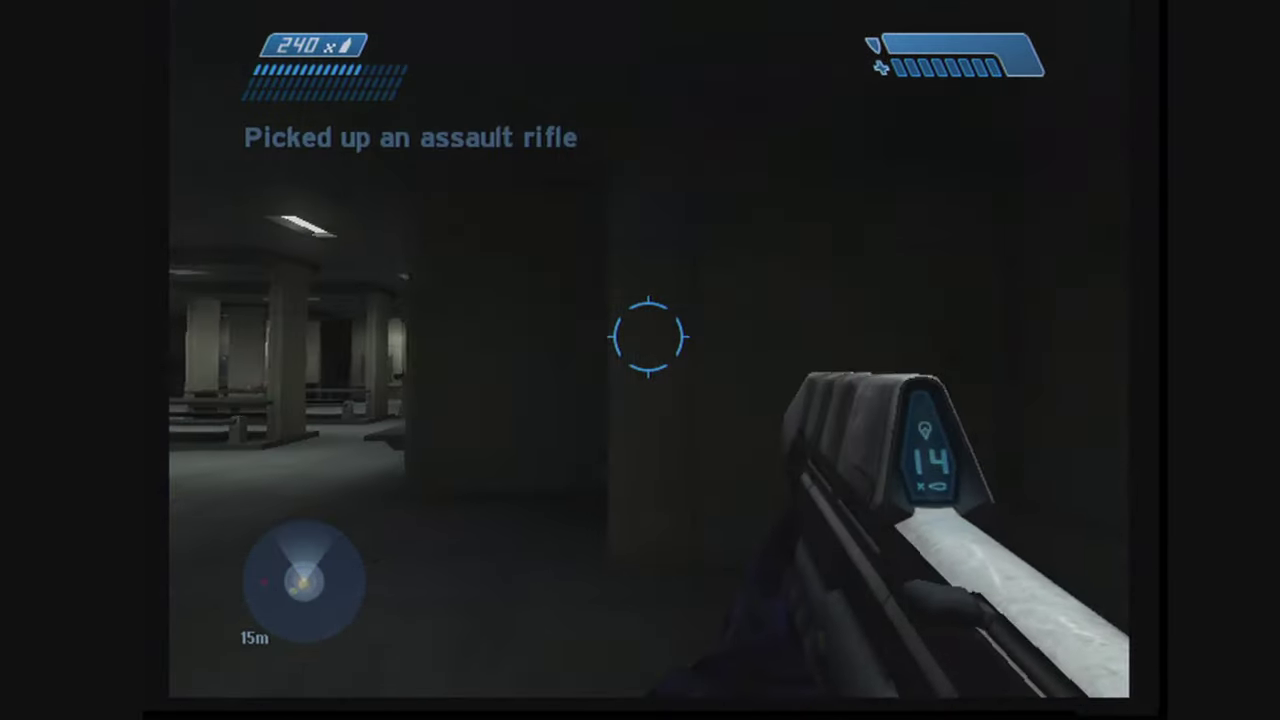
{"action": "key", "text": "w"}
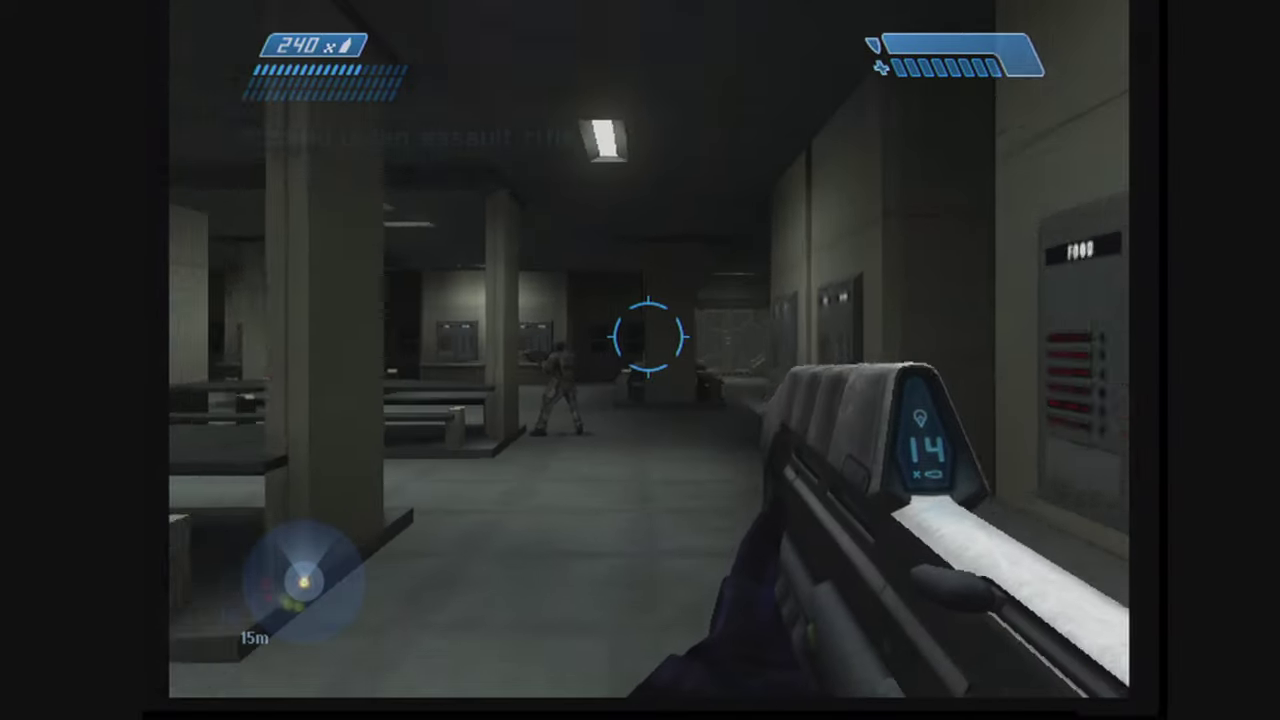
{"action": "key", "text": "w"}
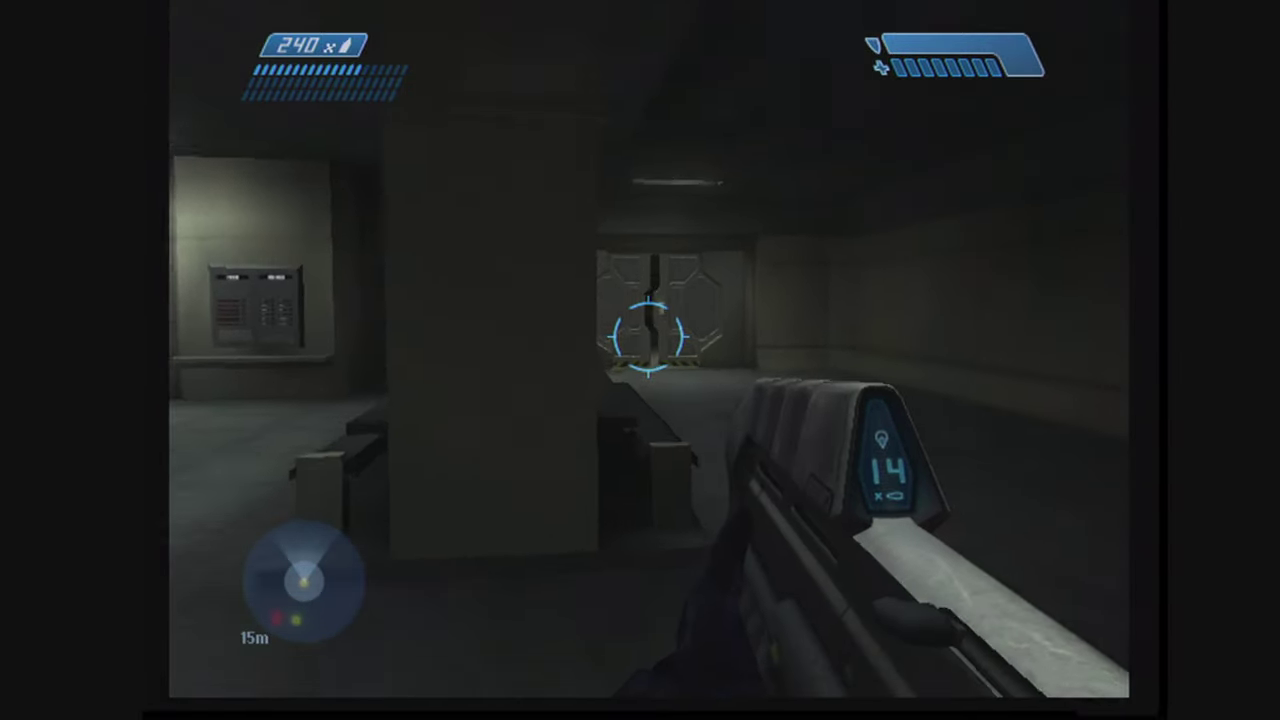
{"action": "key", "text": "w"}
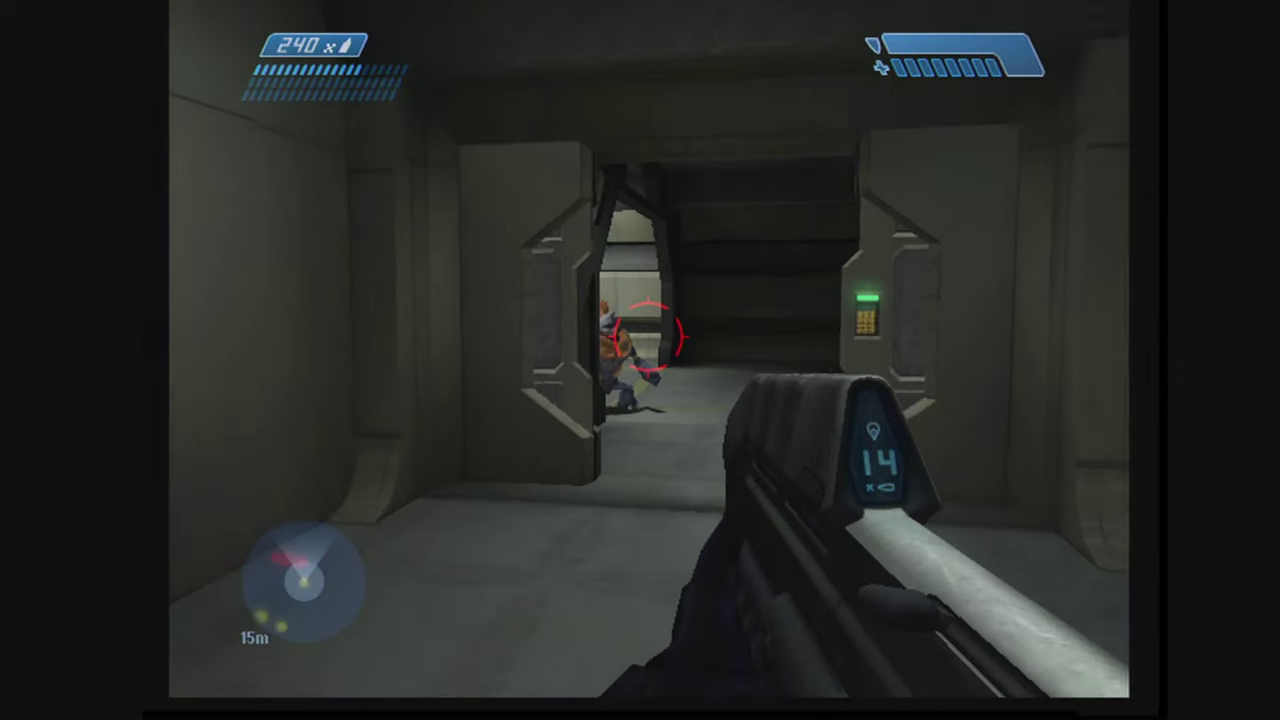
{"action": "key", "text": "w"}
{"action": "left_click", "coordinate": [648, 335]}
{"action": "key", "text": "e"}
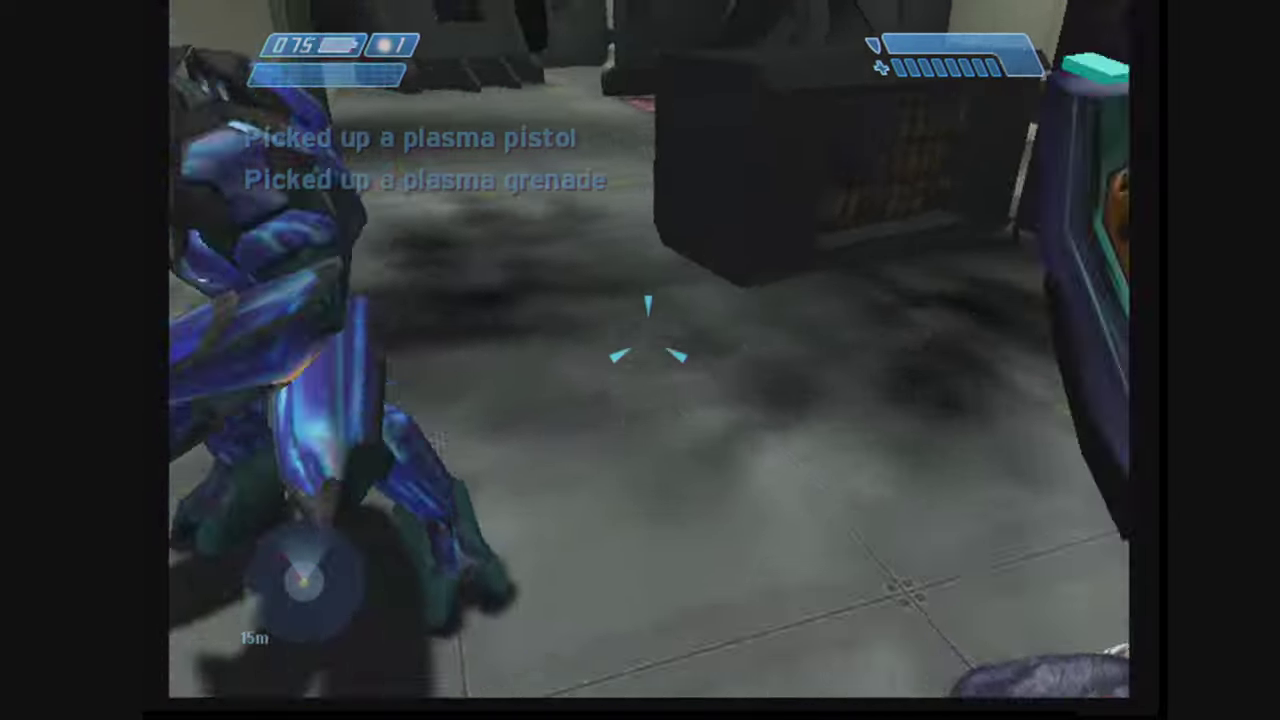
{"action": "key", "text": "Escape"}
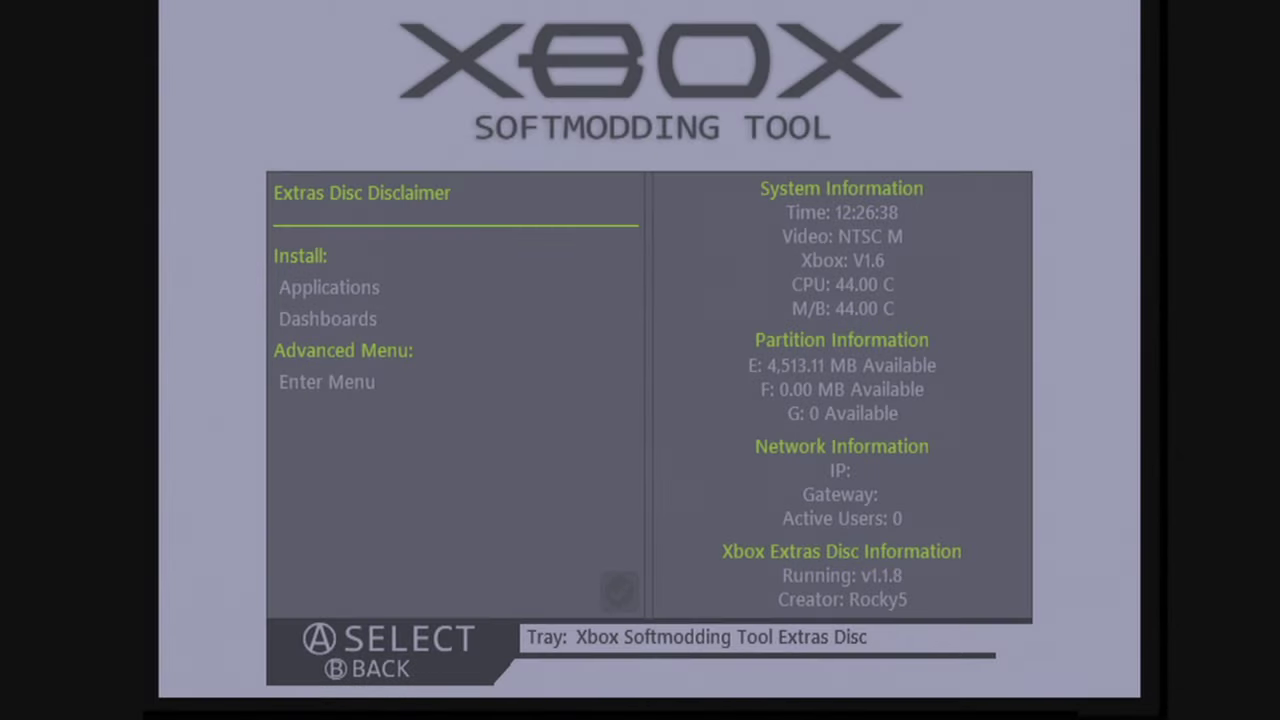
- Install Chimp 261812 from the advanced apps of the Extras Disc to E:\Applications\Chimp\
{"action": "key", "text": "Down"}
{"action": "key", "text": "Down"}
{"action": "key", "text": "Return"}
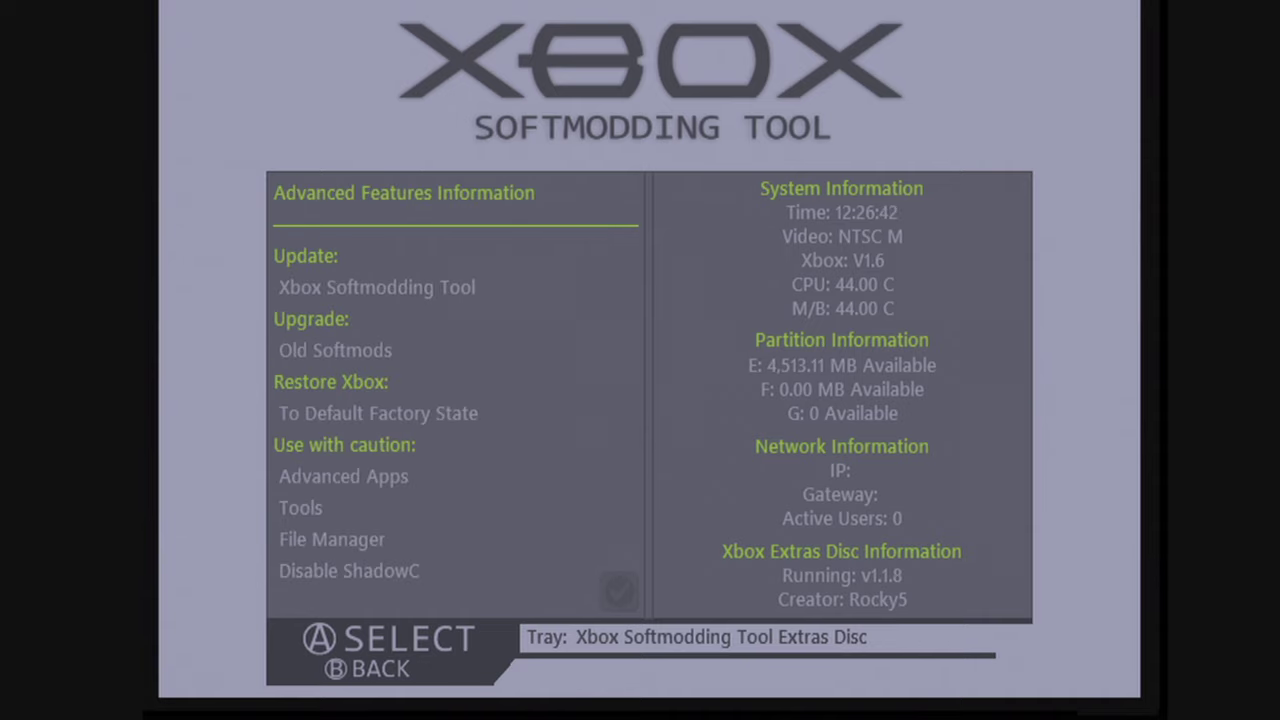
{"action": "key", "text": "Down"}
{"action": "key", "text": "Return"}
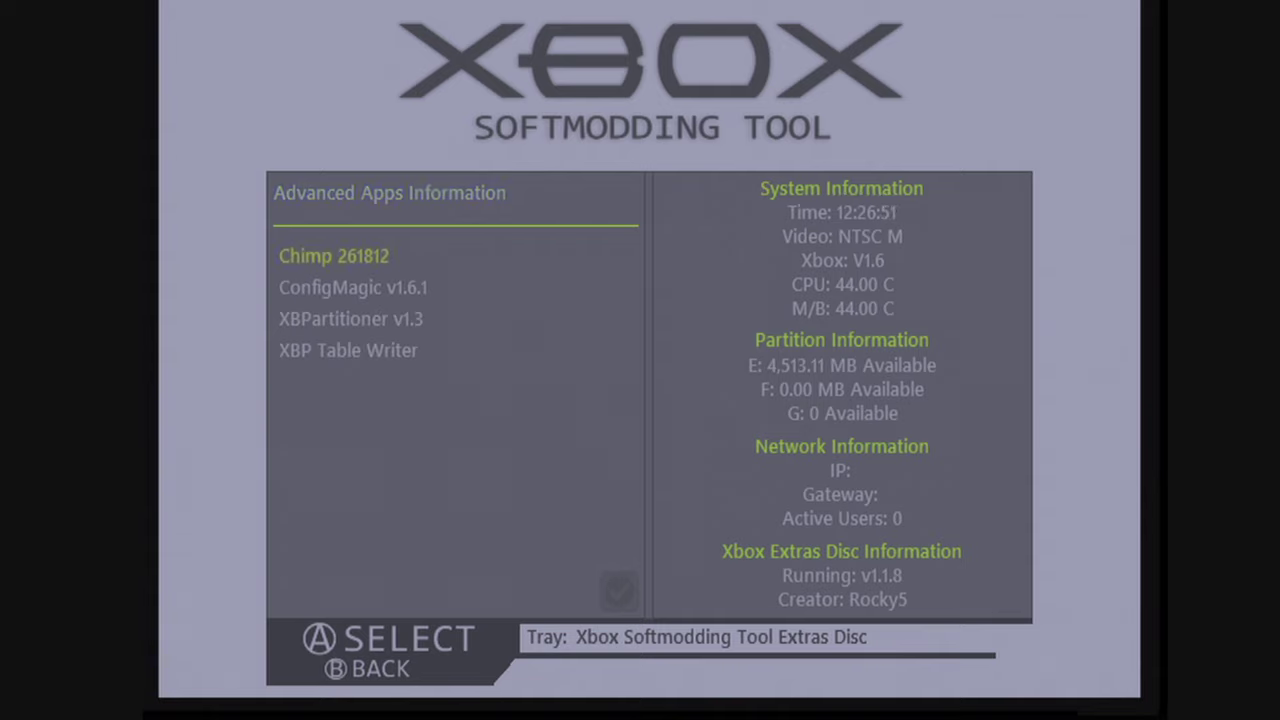
{"action": "key", "text": "Return"}
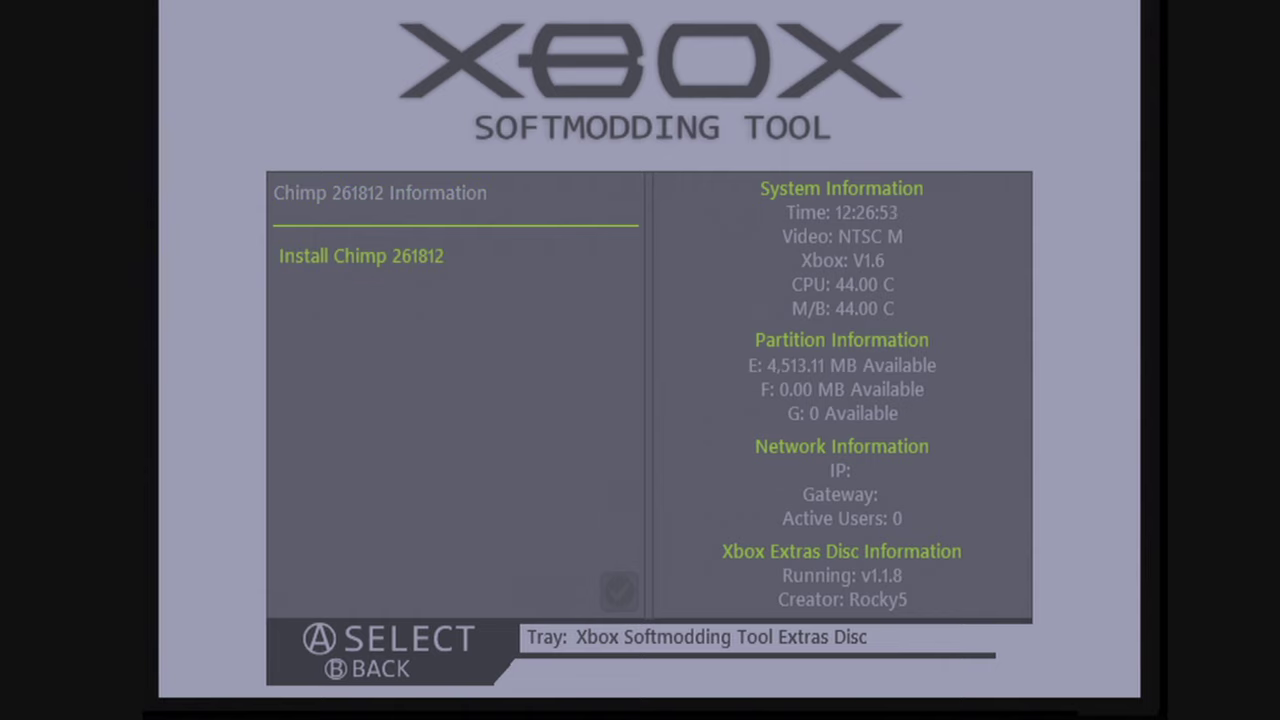
{"action": "key", "text": "Return"}
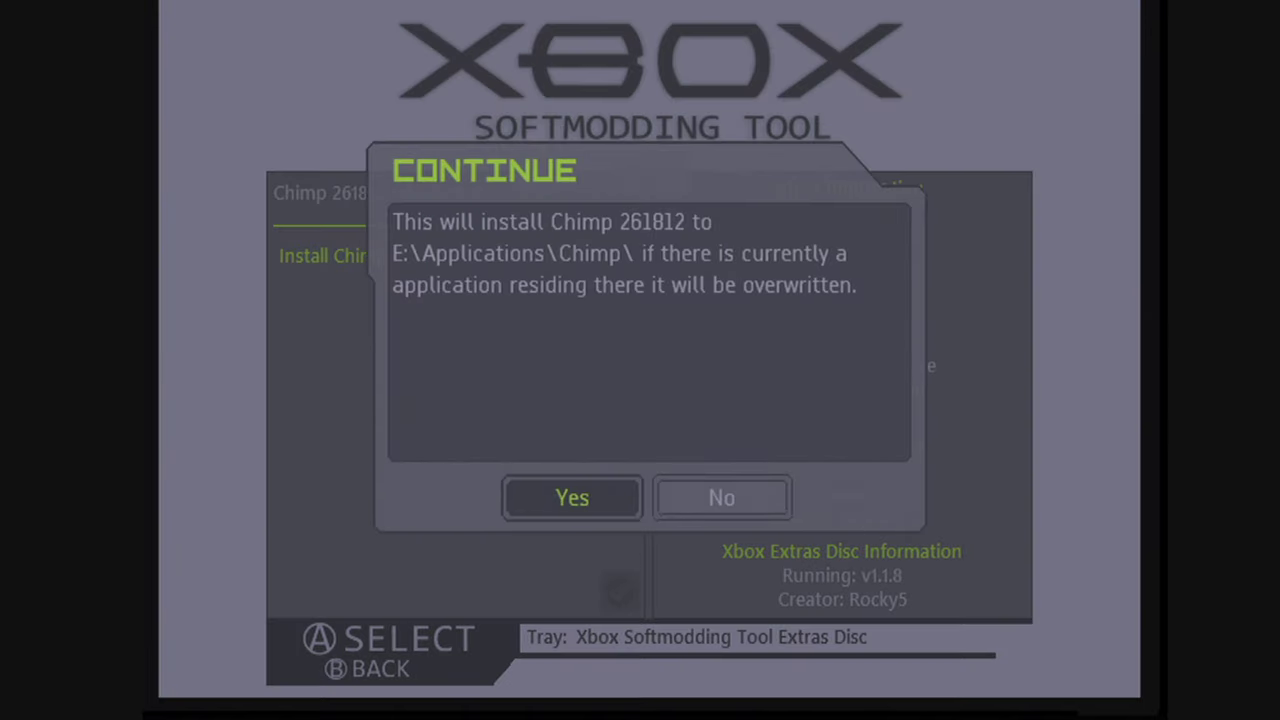
{"action": "key", "text": "Return"}
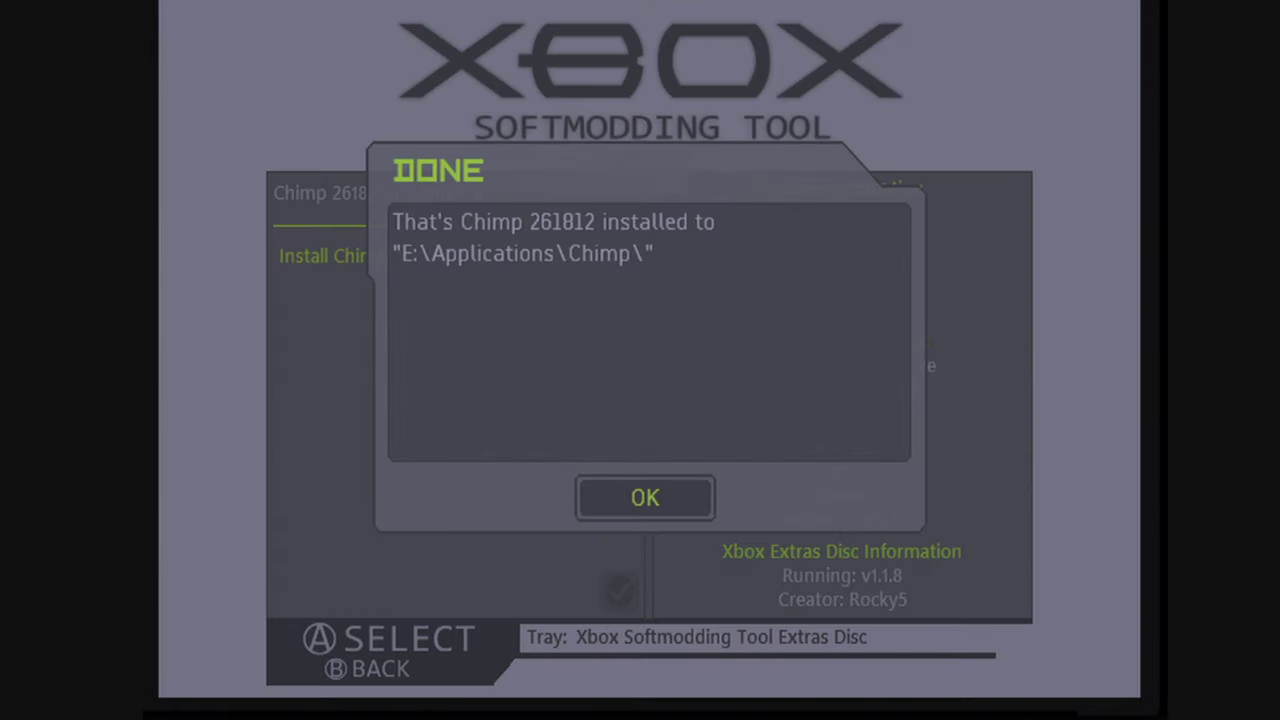
{"action": "key", "text": "Return"}
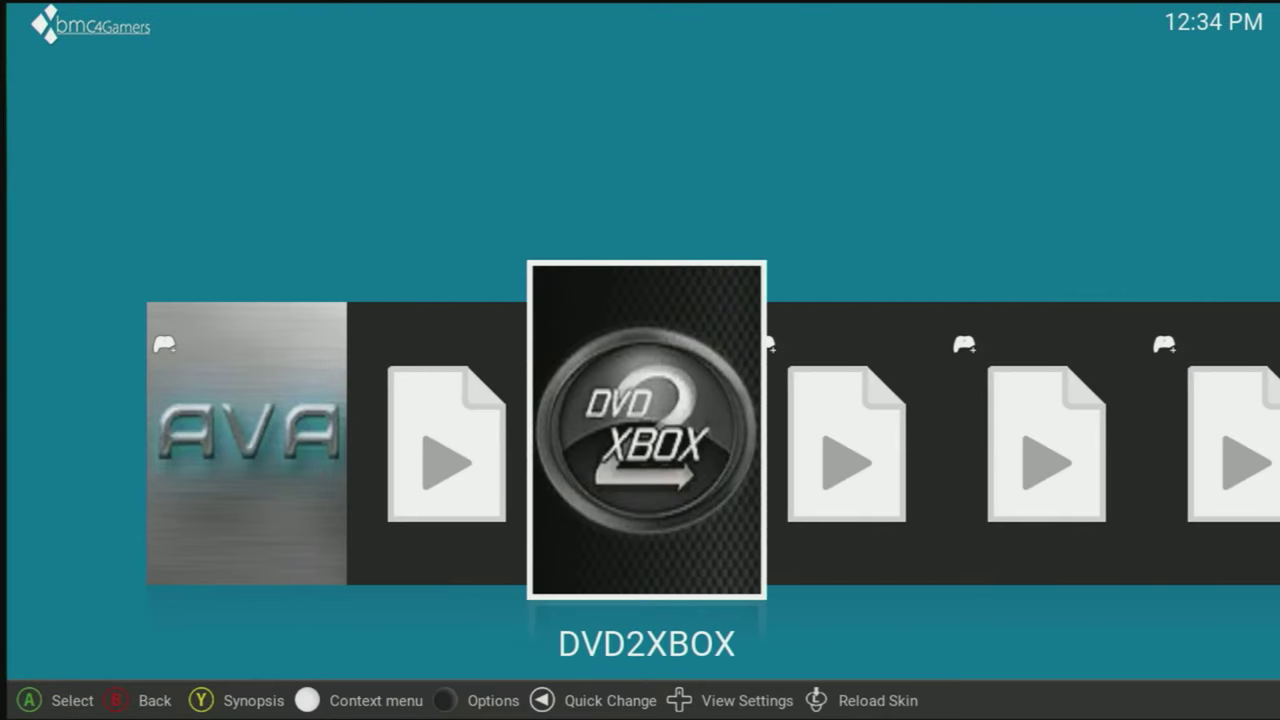
- Launch Chimp Loader from the XBMC4Gamers applications and continue with the slave hard drive connected
{"action": "key", "text": "Right"}
{"action": "key", "text": "Left"}
{"action": "key", "text": "Left"}
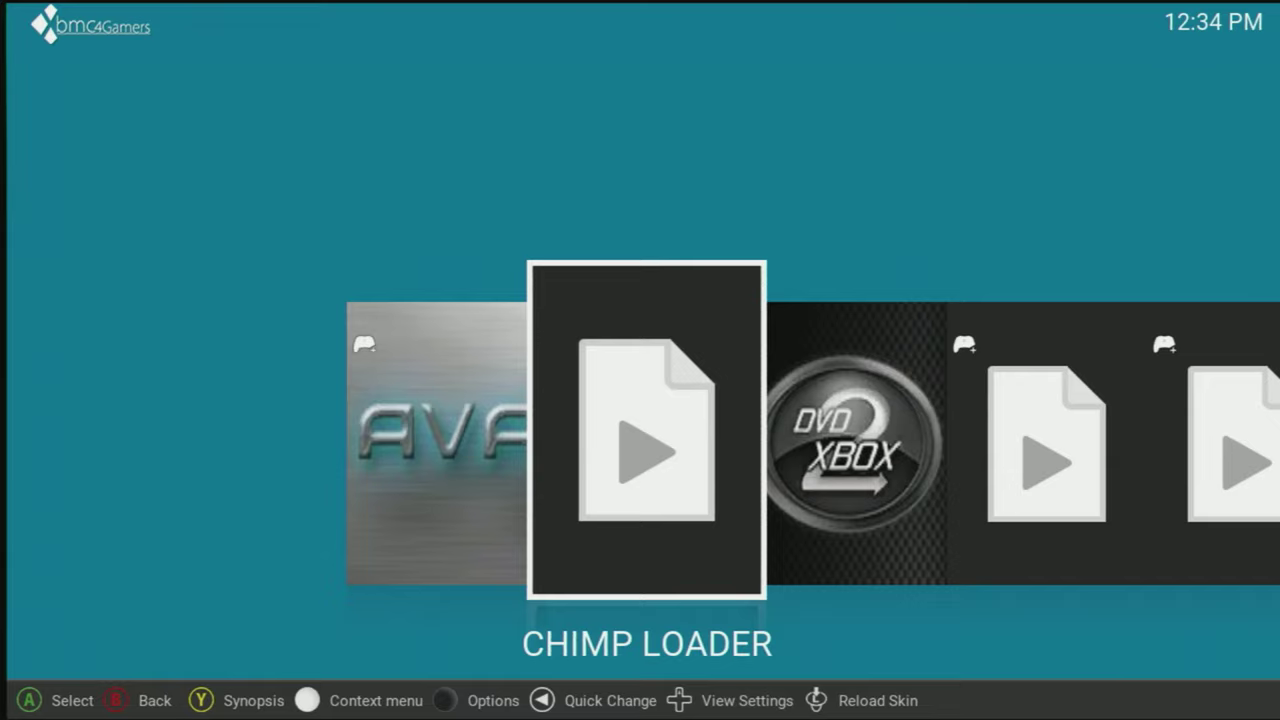
{"action": "key", "text": "Return"}
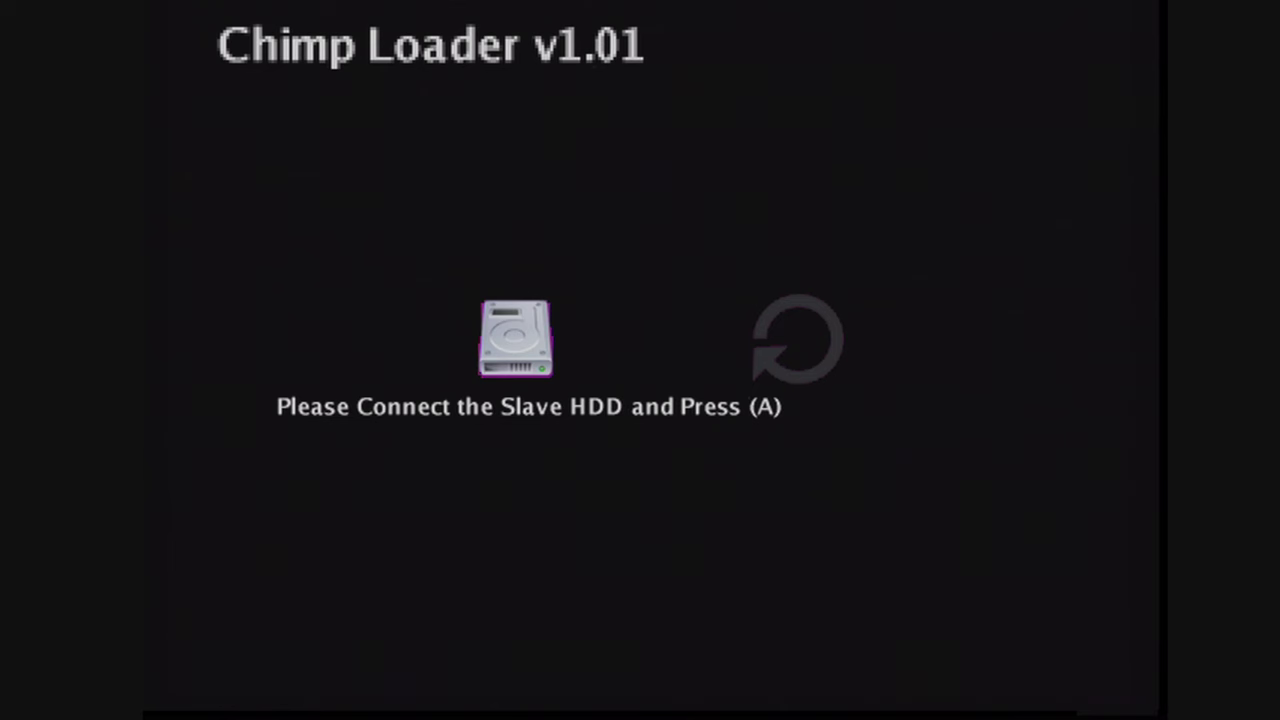
{"action": "key", "text": "Return"}
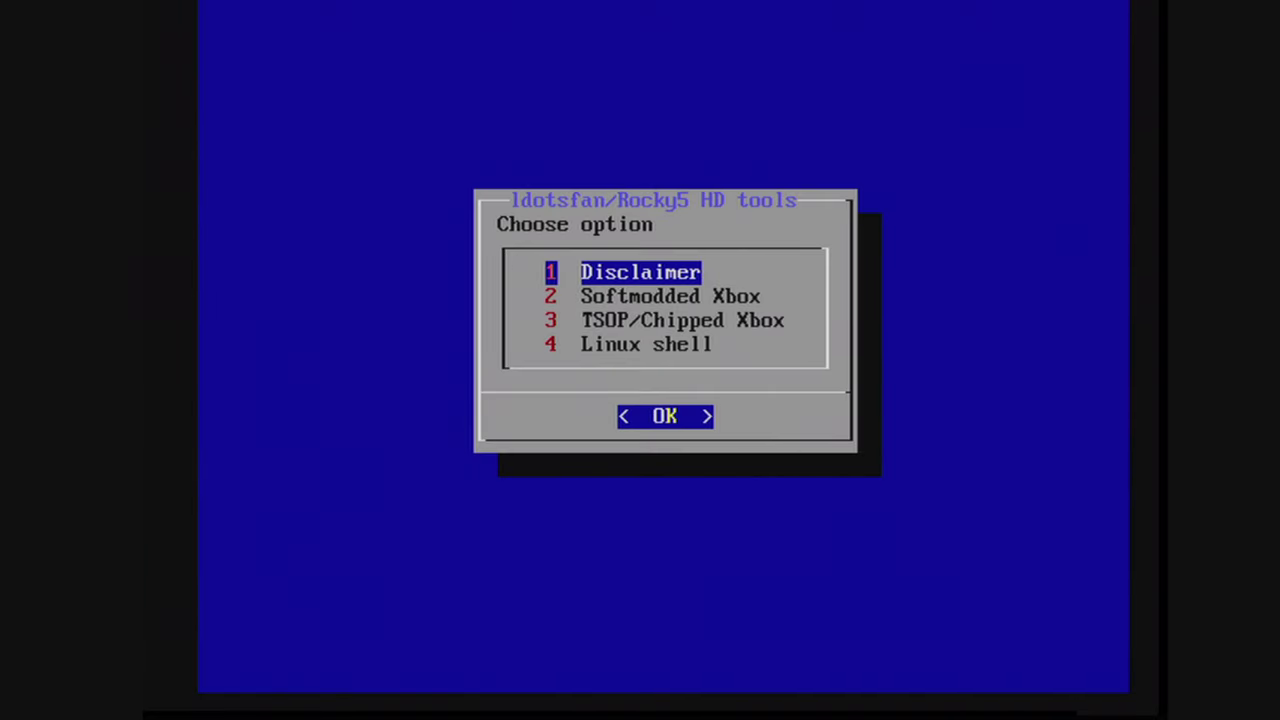
- Choose the Softmodded Xbox option in the HD tools and agree to the Chimp 261812 disclaimer
{"action": "key", "text": "Down"}
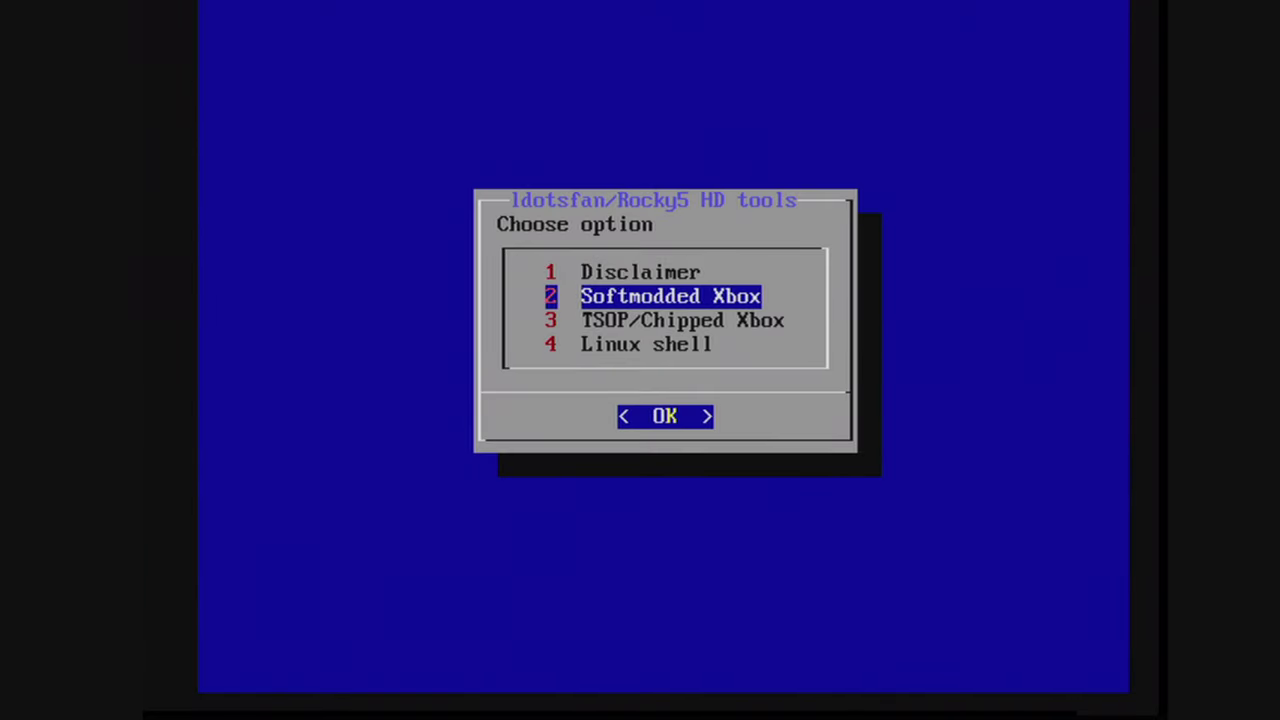
{"action": "key", "text": "Return"}
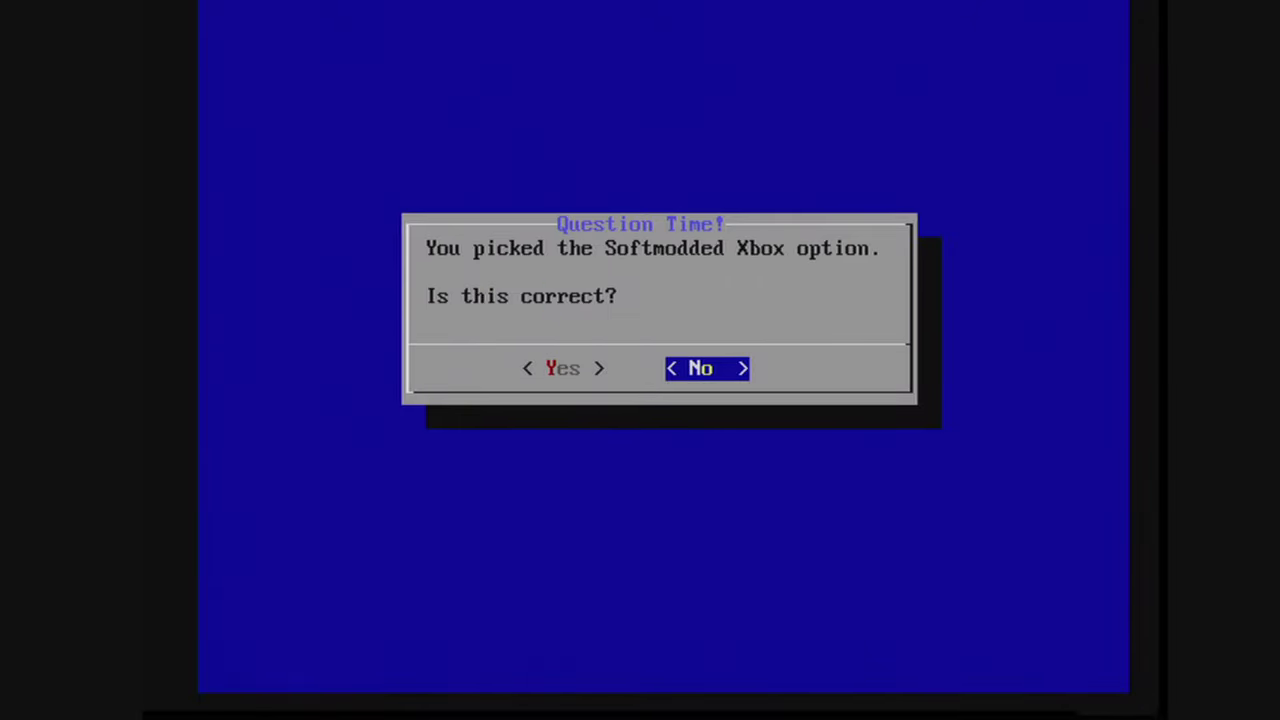
{"action": "key", "text": "Left"}
{"action": "key", "text": "Return"}
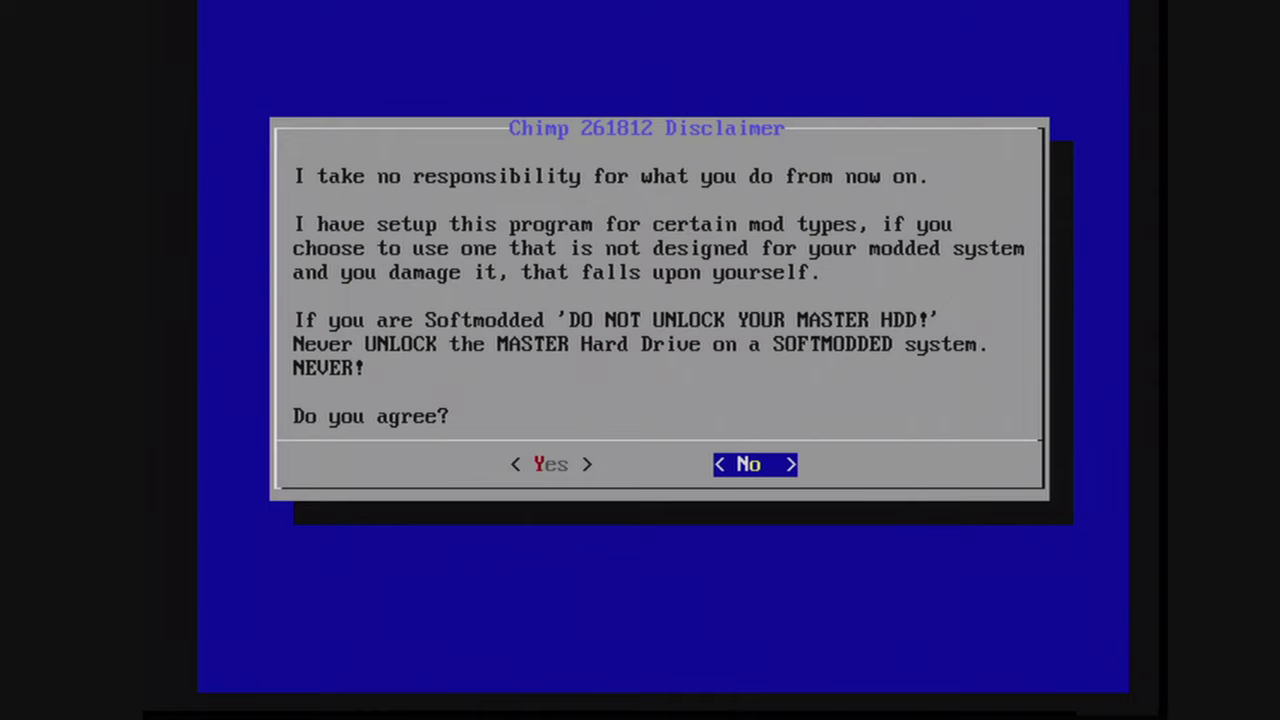
{"action": "key", "text": "Left"}
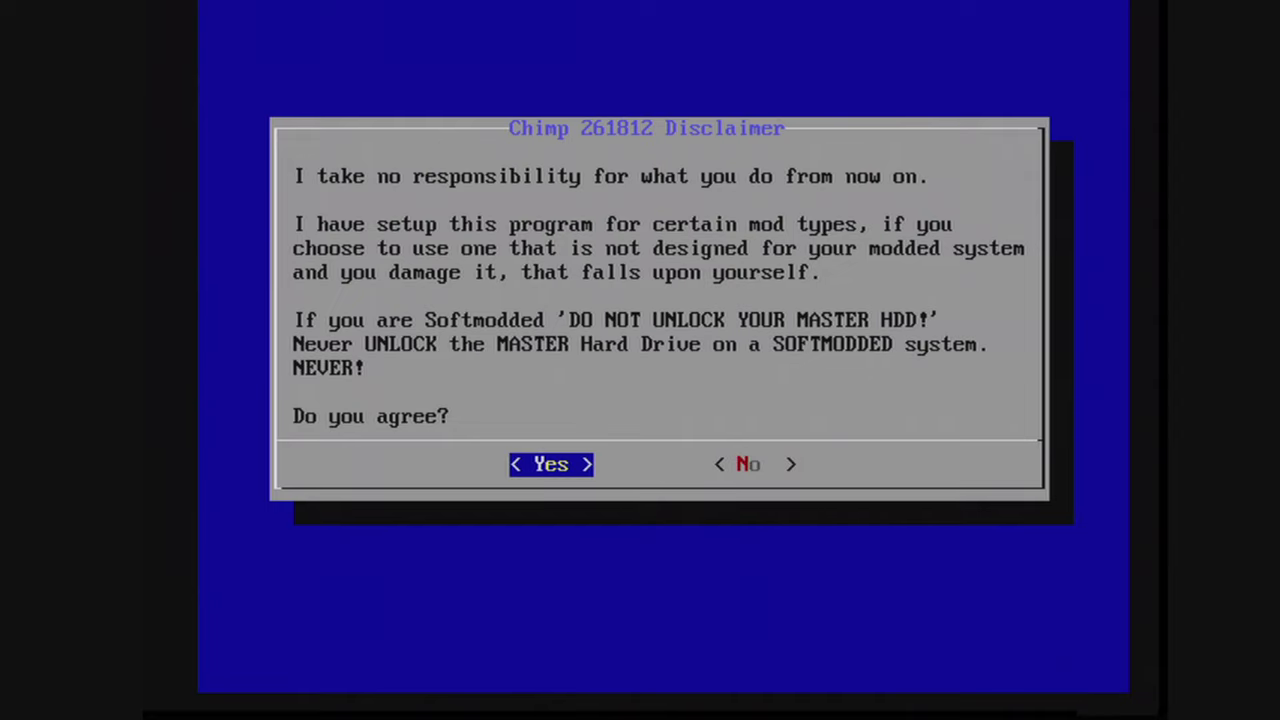
{"action": "key", "text": "Return"}
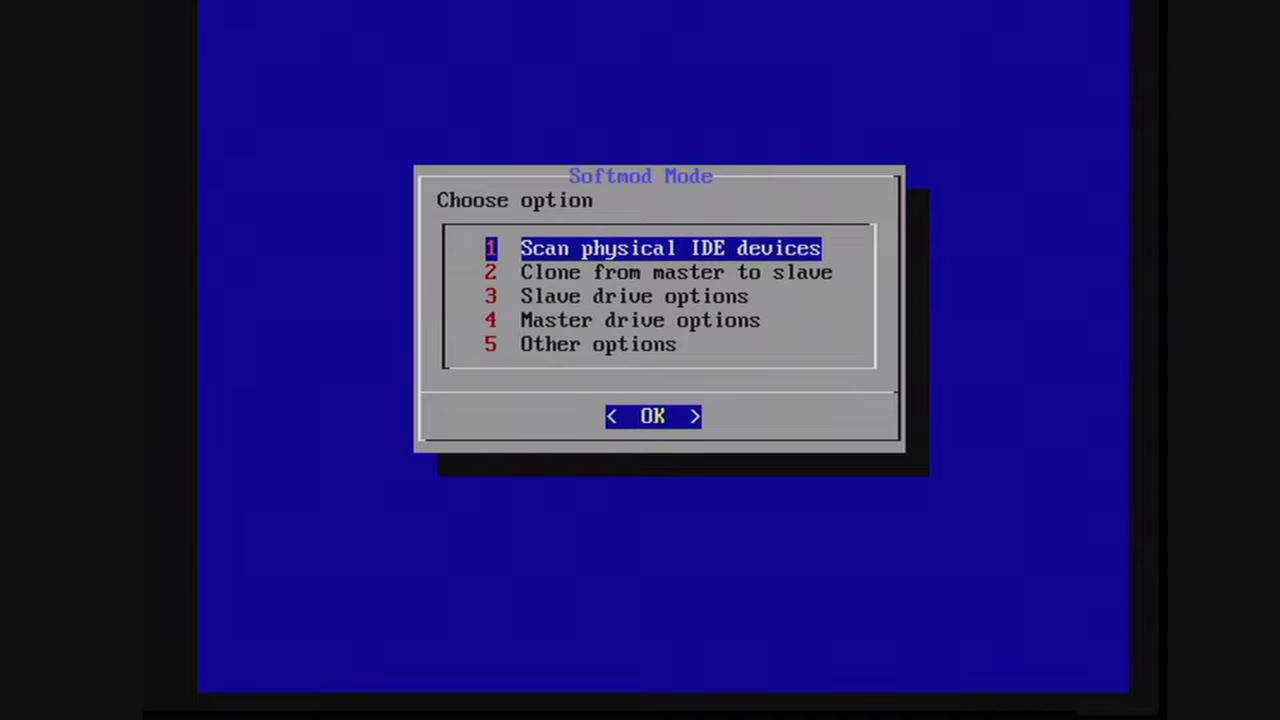
- Scan the physical IDE devices to check the master and slave drives' models and lock status
{"action": "key", "text": "Return"}
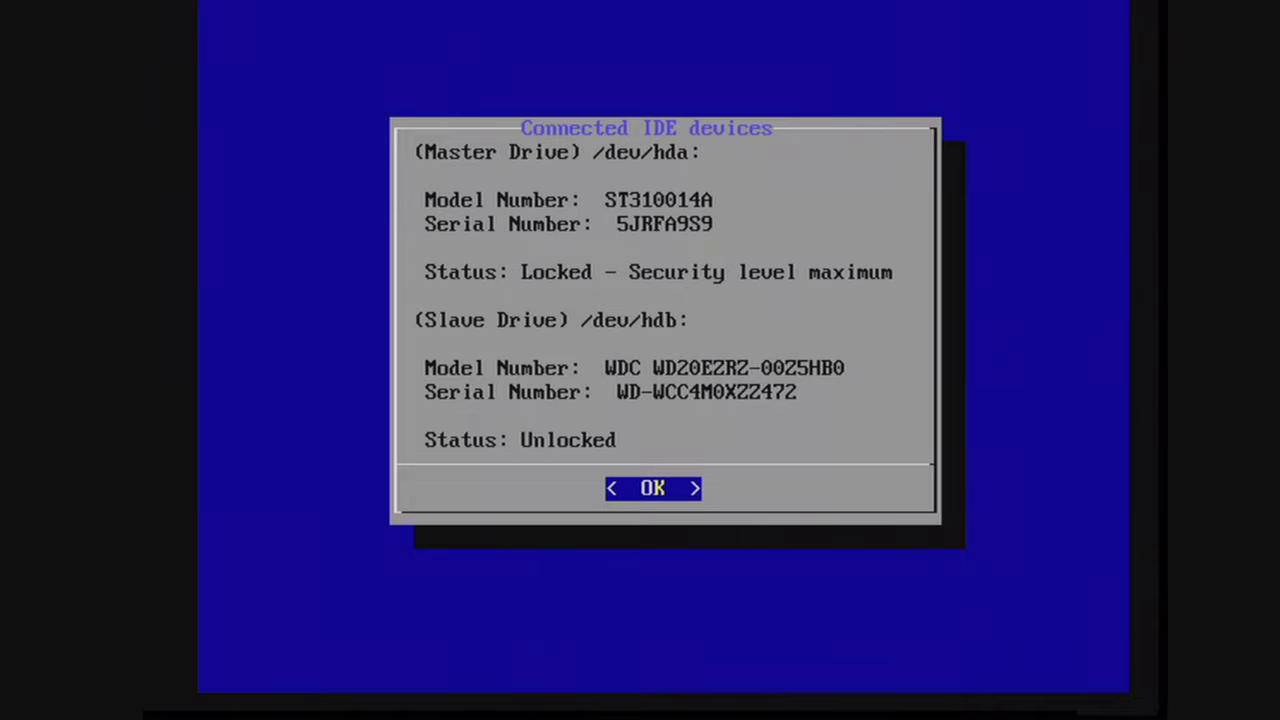
{"action": "key", "text": "Return"}
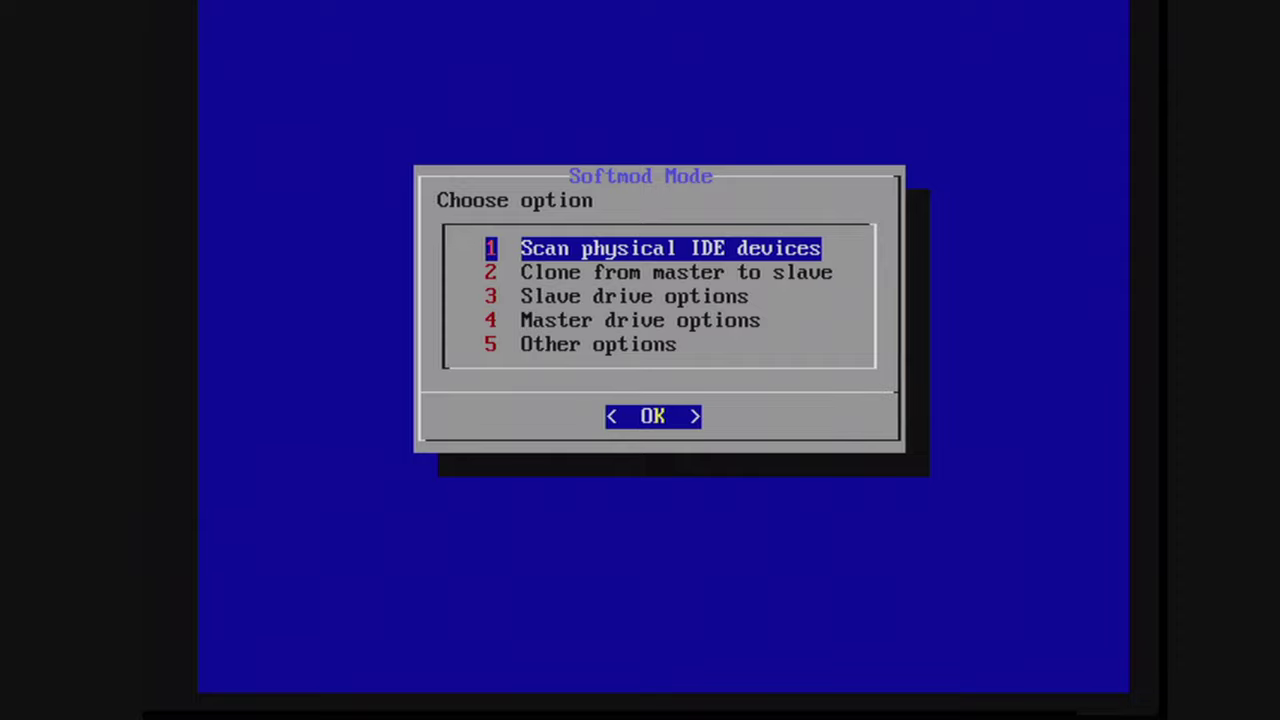
- Set up a selective clone from the master to the slave drive that copies partitions C & E
{"action": "key", "text": "Down"}
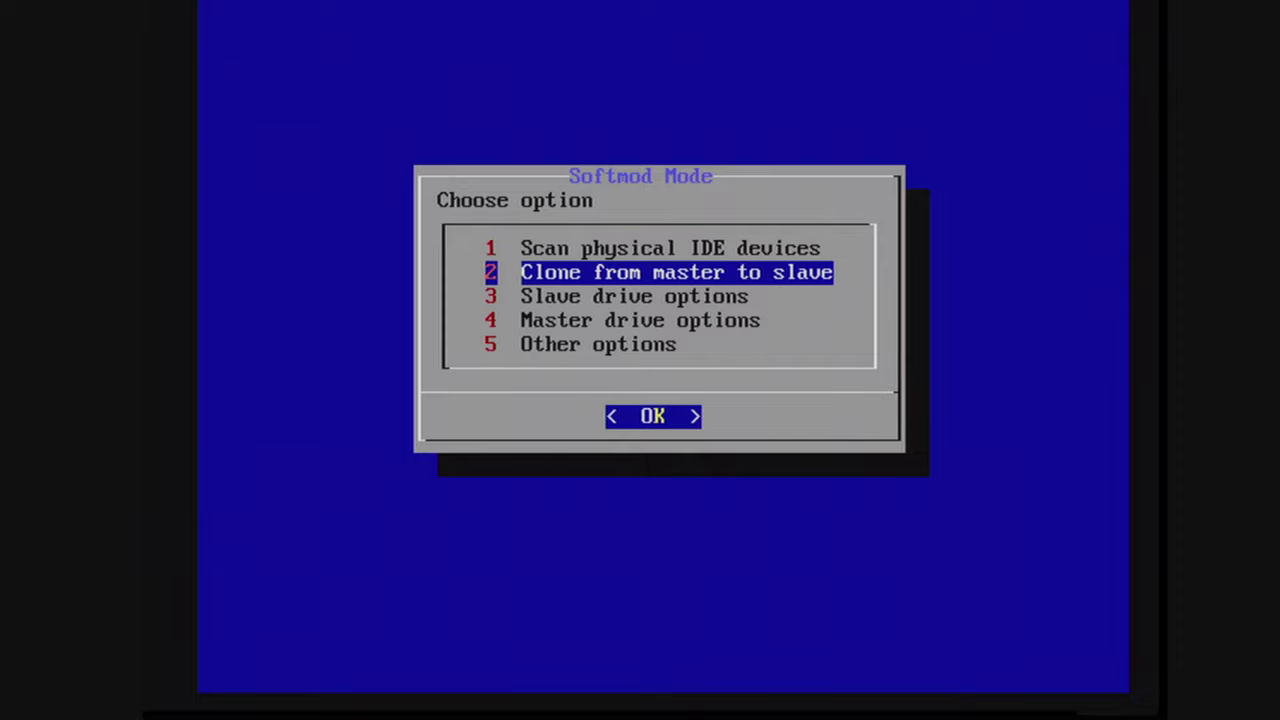
{"action": "key", "text": "Return"}
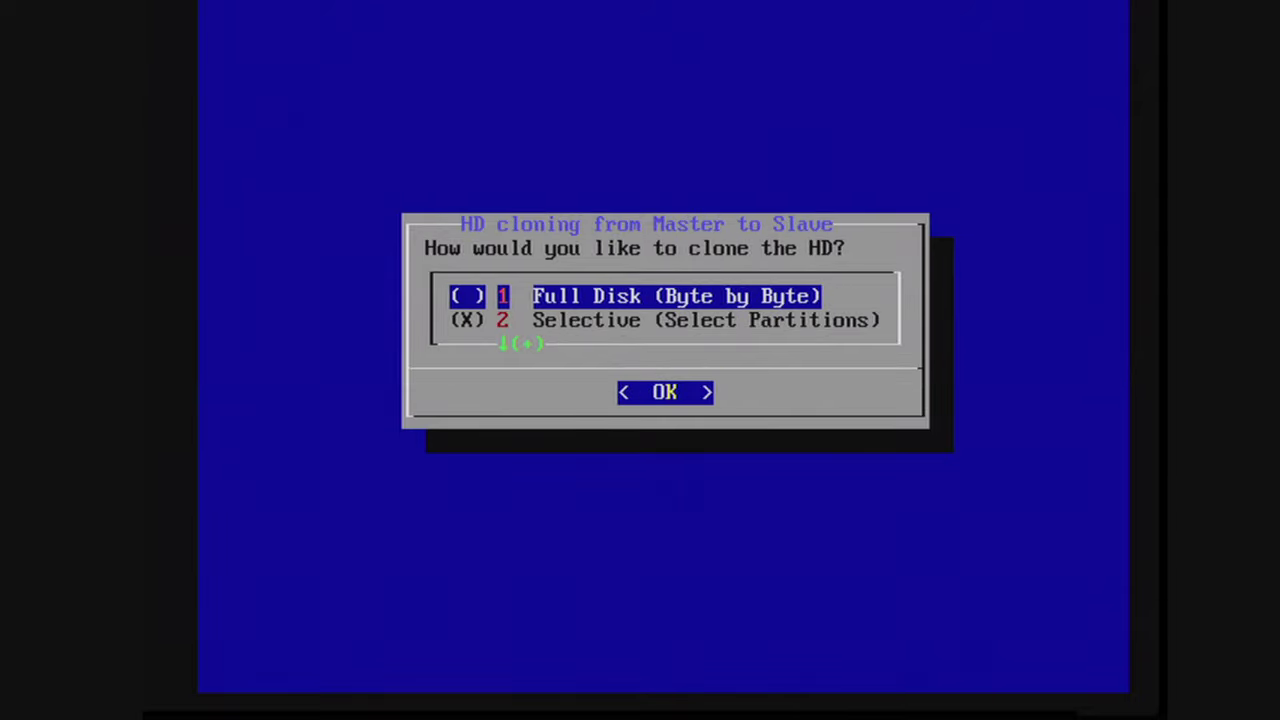
{"action": "key", "text": "Down"}
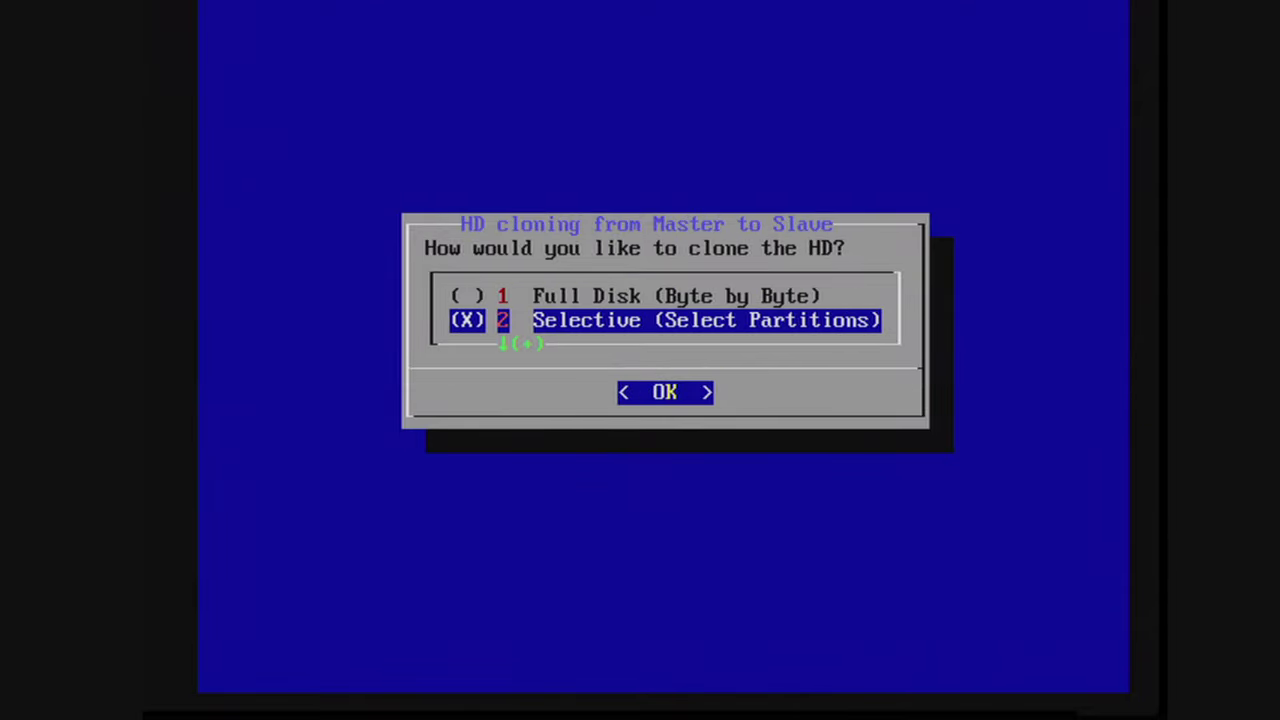
{"action": "key", "text": "Return"}
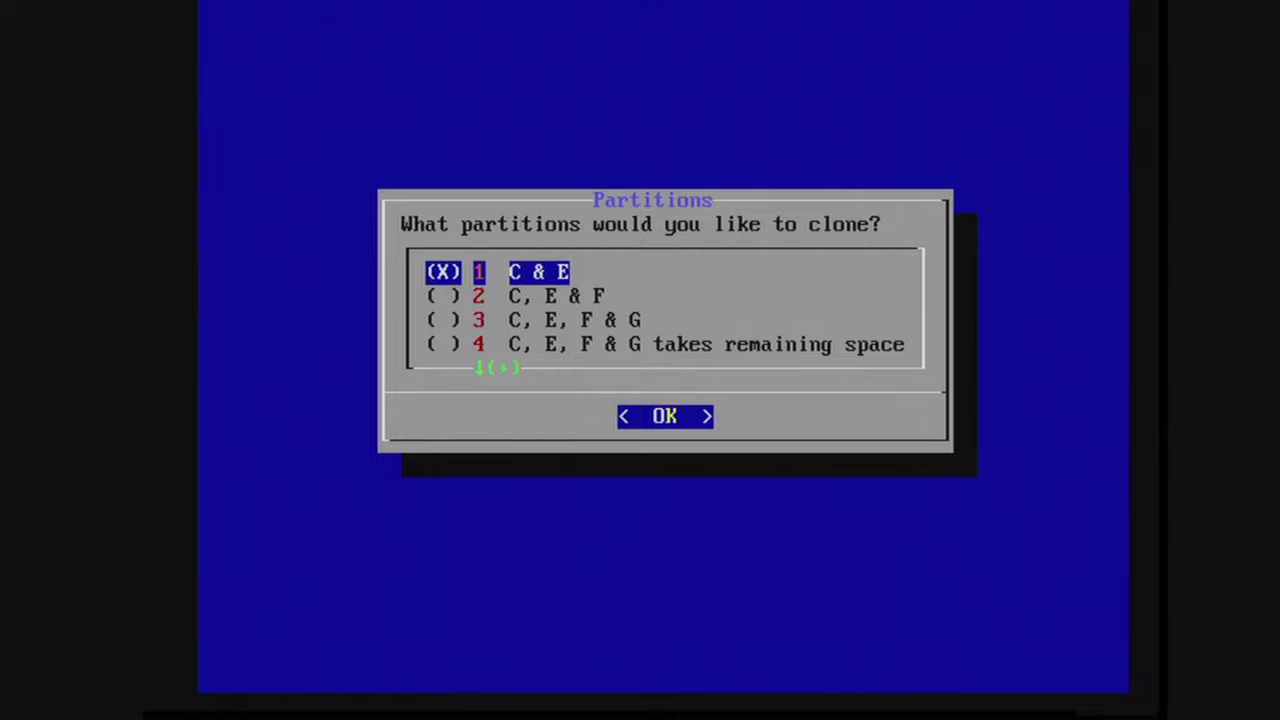
{"action": "key", "text": "Return"}
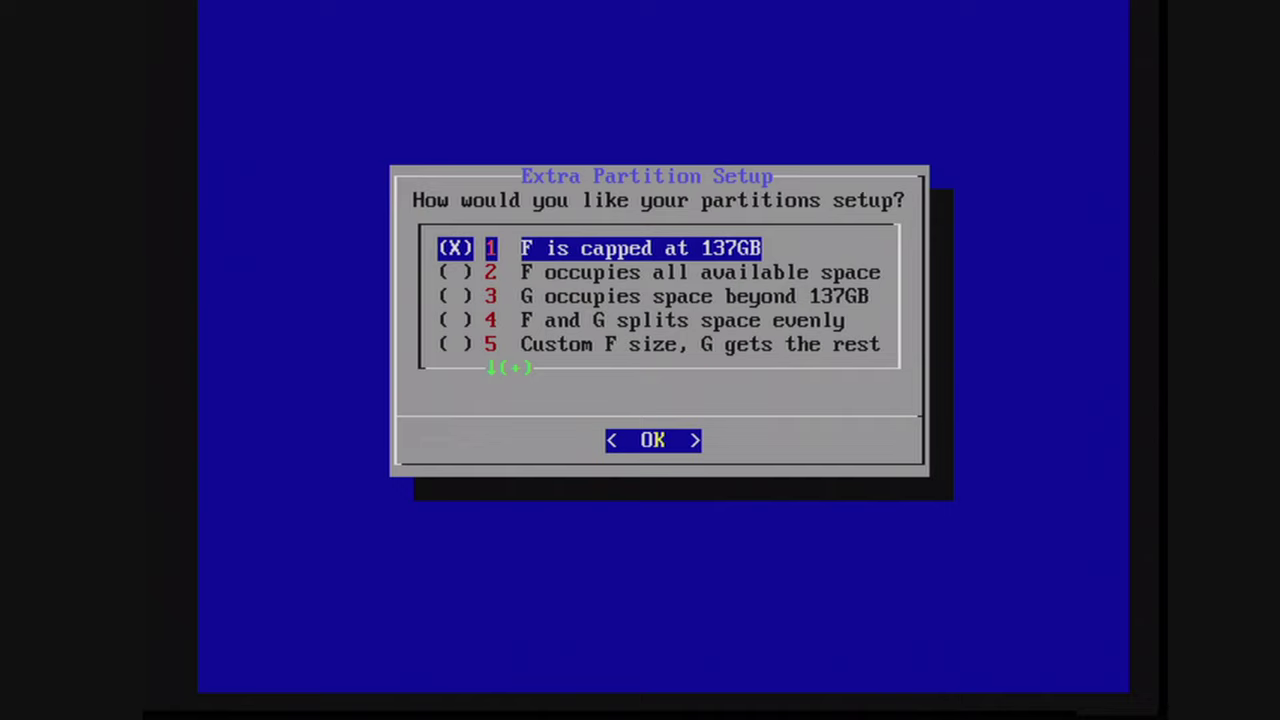
- Set the extra partition setup so that F occupies all available space
{"action": "key", "text": "Down"}
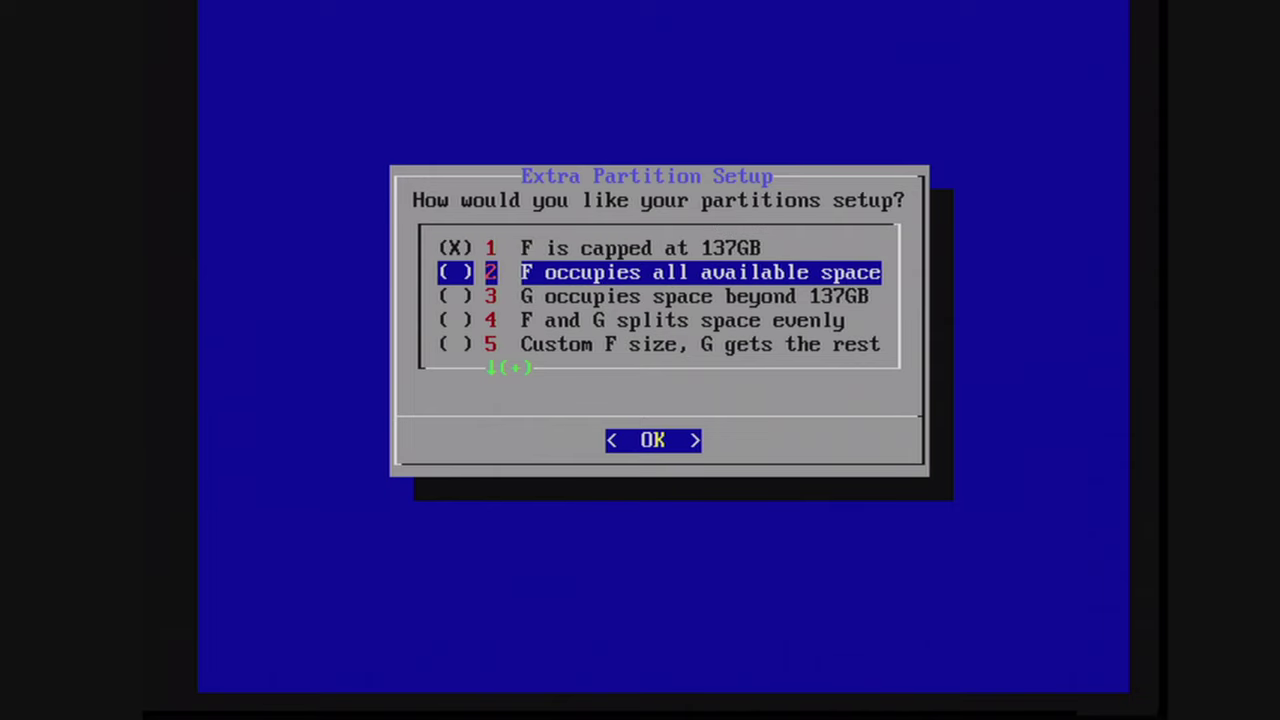
{"action": "key", "text": "Down"}
{"action": "key", "text": "Down"}
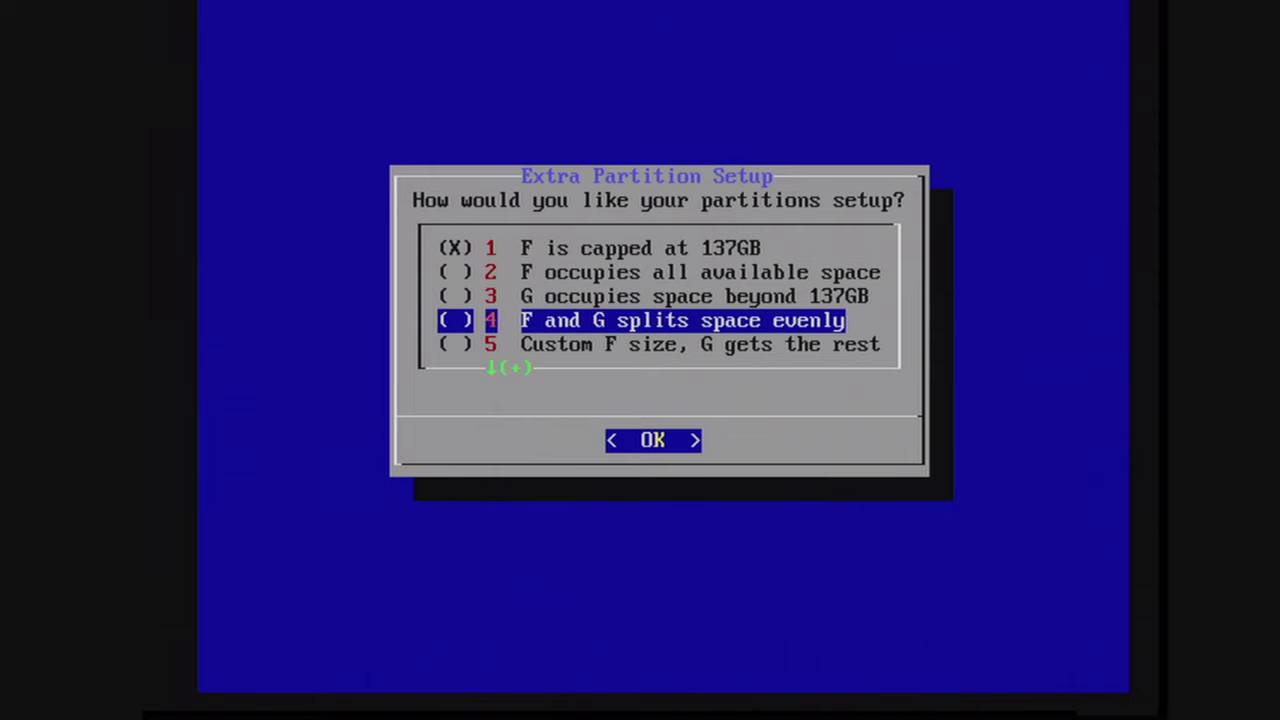
{"action": "key", "text": "space"}
{"action": "key", "text": "Up"}
{"action": "key", "text": "Up"}
{"action": "key", "text": "space"}
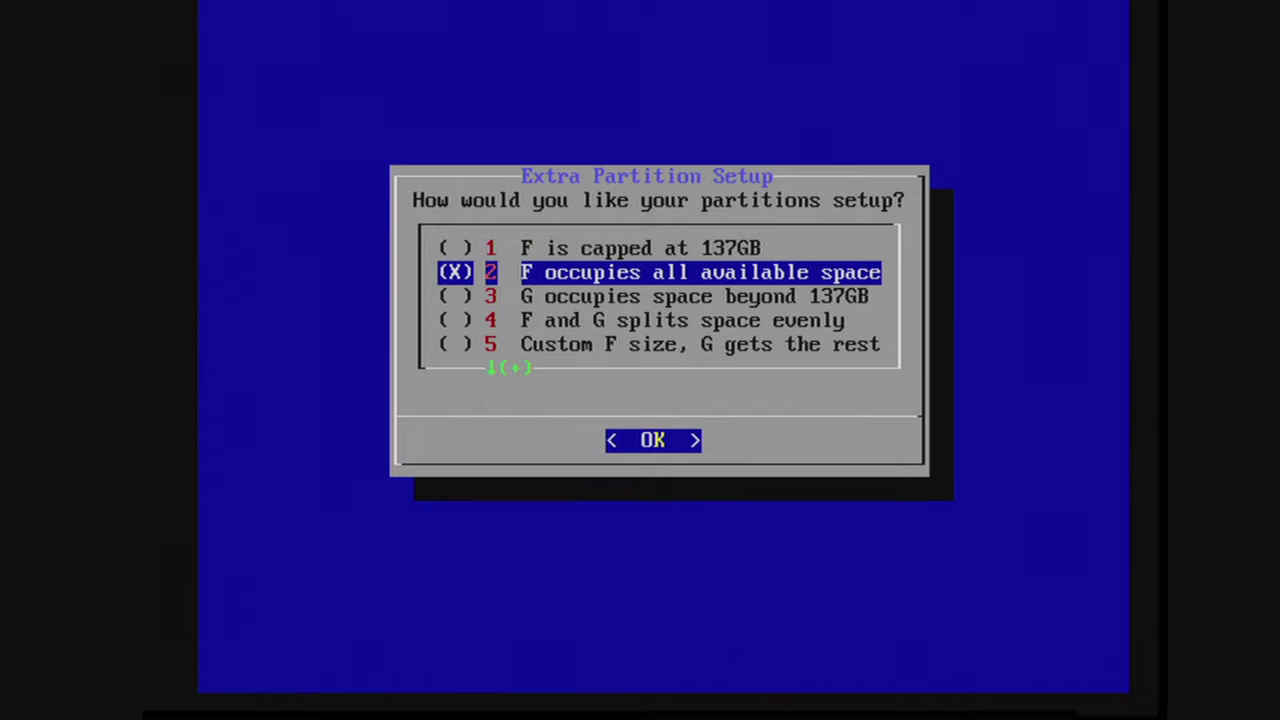
- Confirm the extra partition setup and the format to run the clone, and lock the slave hard drive after cloning
{"action": "key", "text": "Return"}
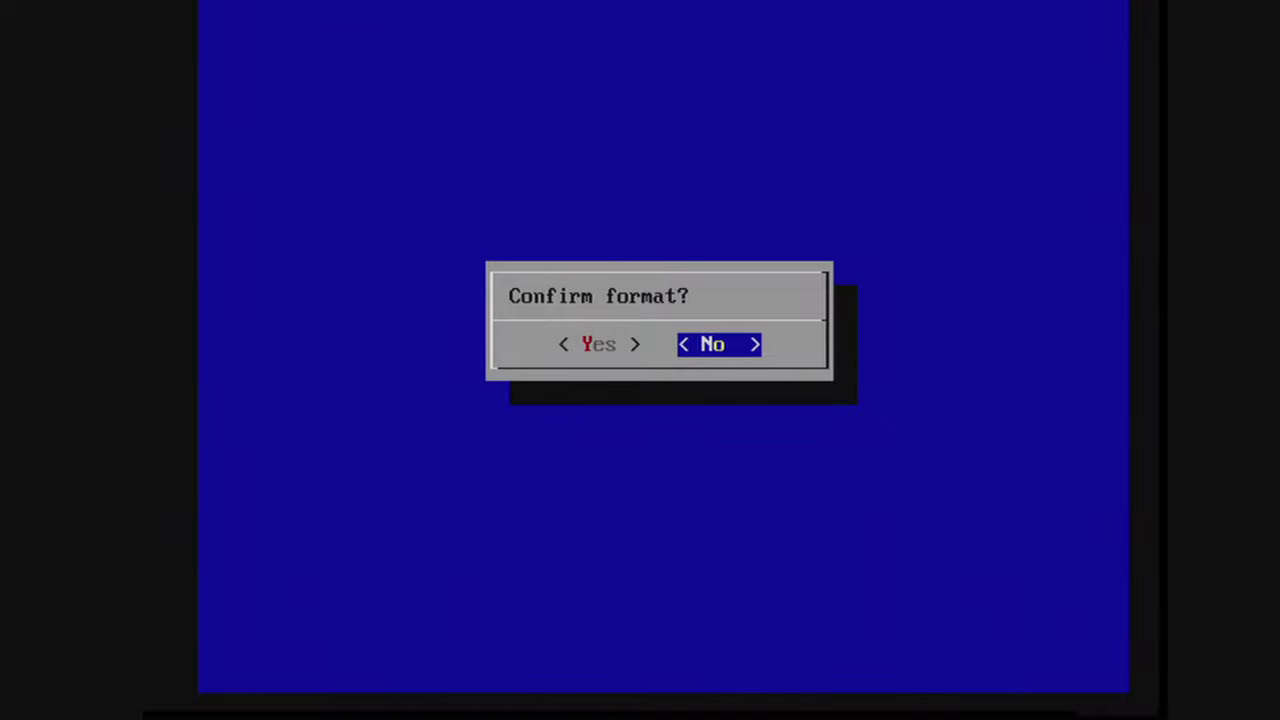
{"action": "key", "text": "Left"}
{"action": "key", "text": "Return"}
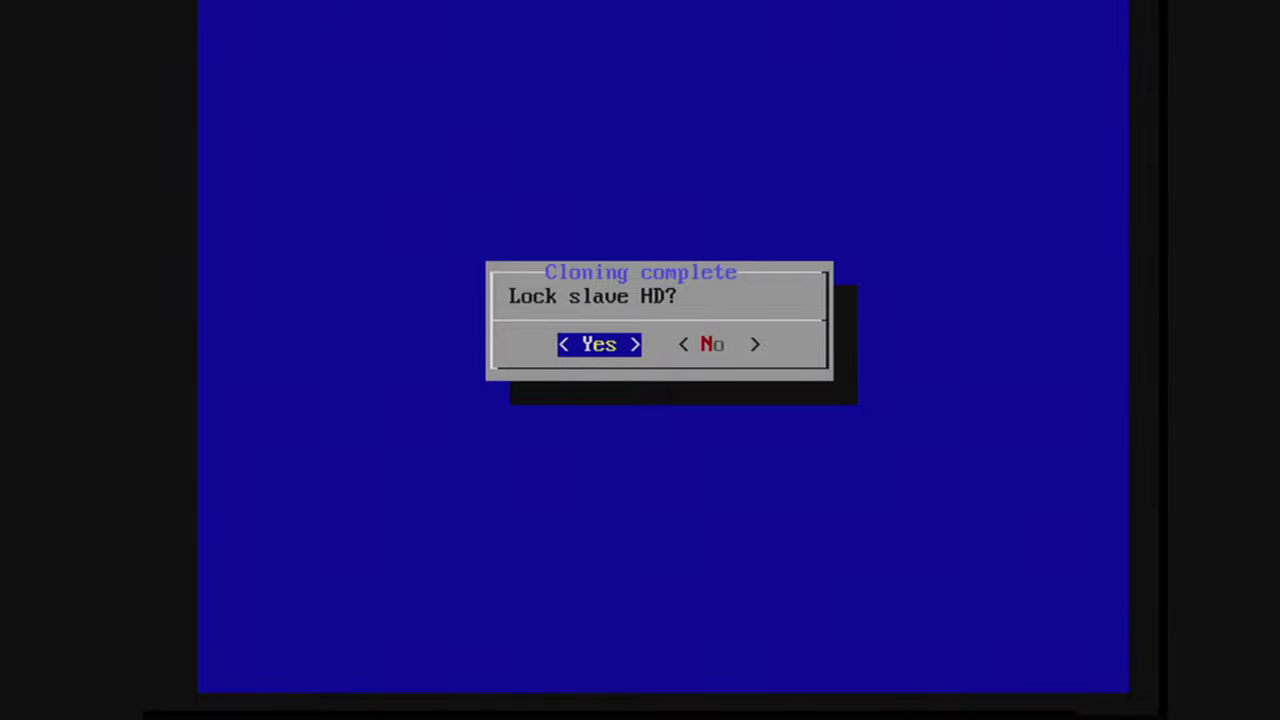
{"action": "key", "text": "Return"}
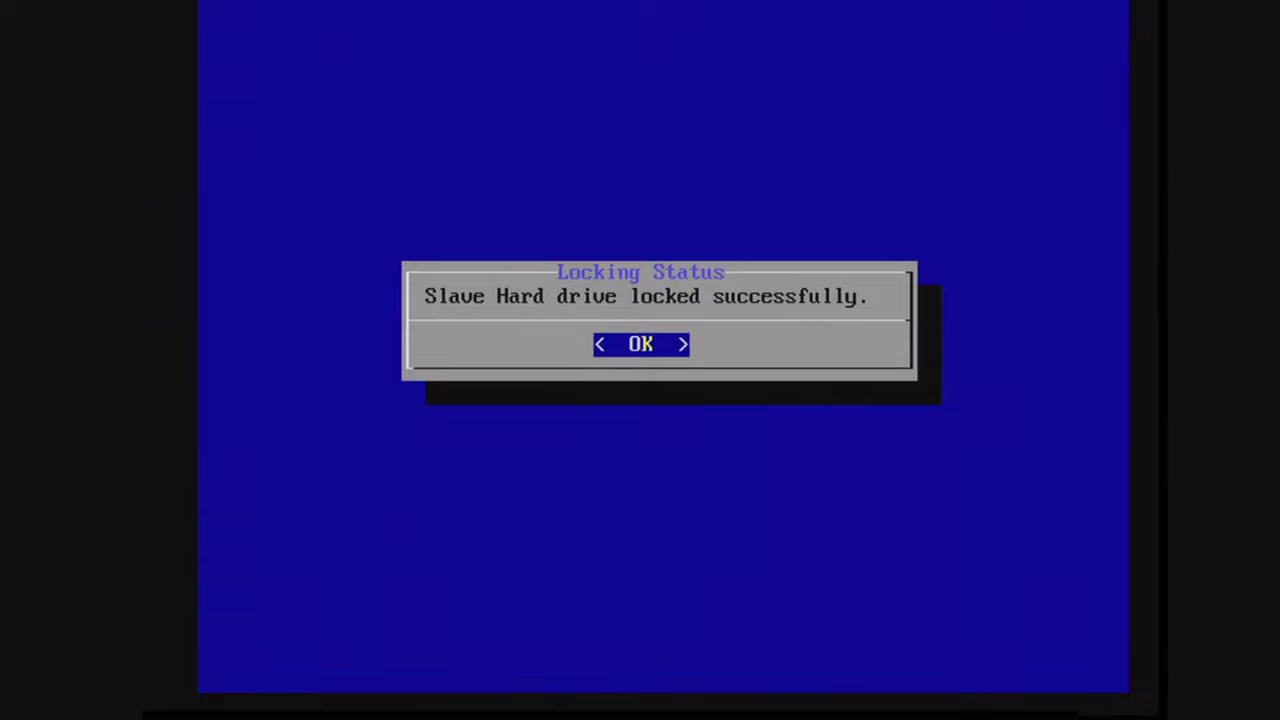
{"action": "key", "text": "Return"}
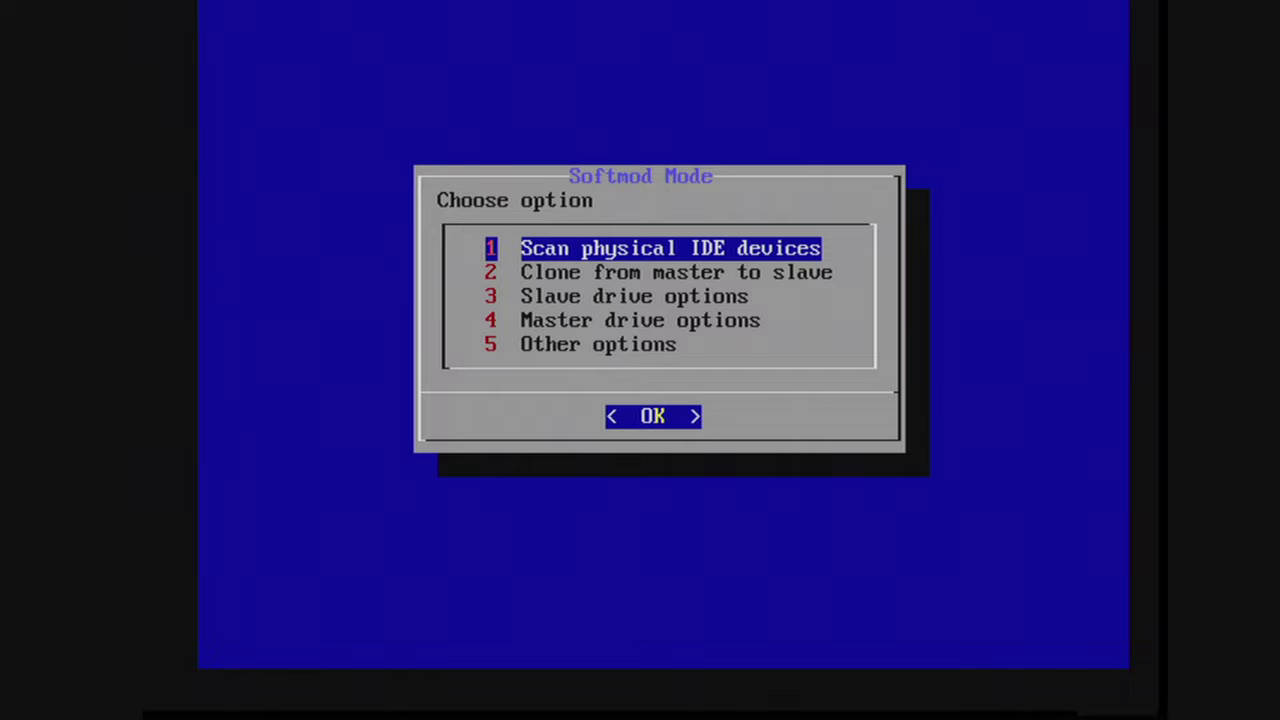
- Rescan the physical IDE devices to check both drives' lock status, and view the slave drive's partition information
{"action": "key", "text": "Return"}
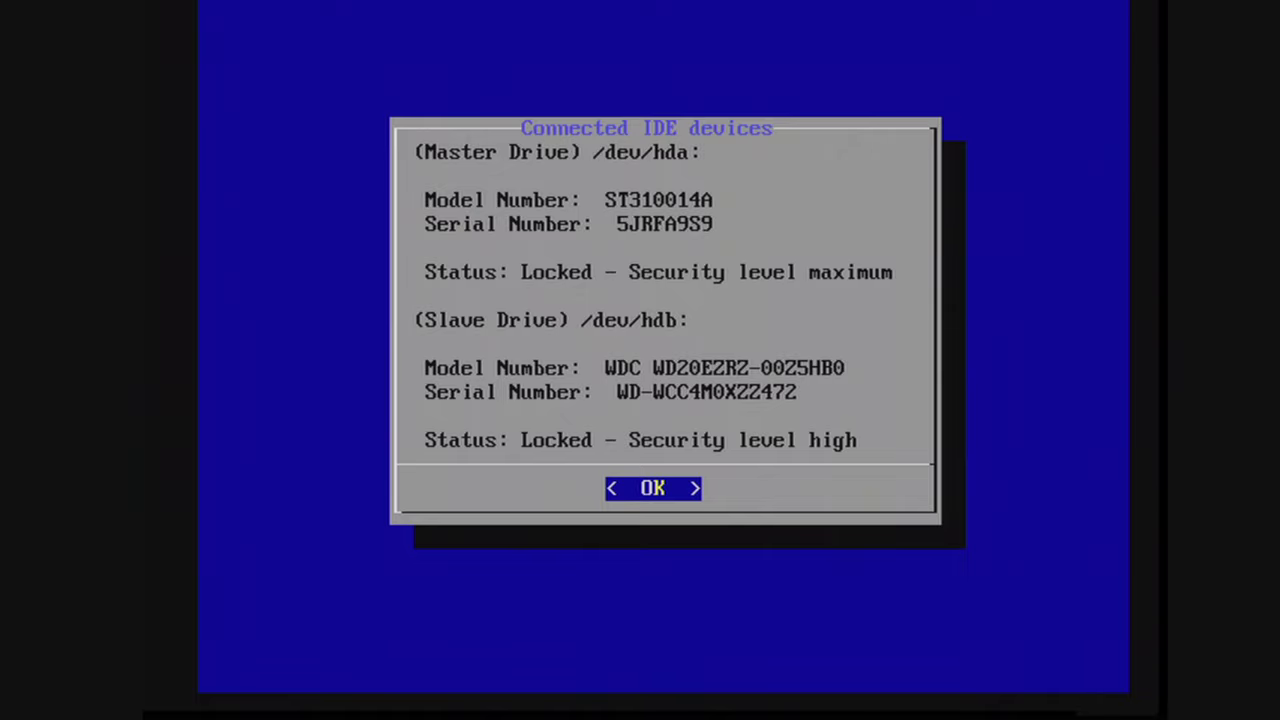
{"action": "key", "text": "Return"}
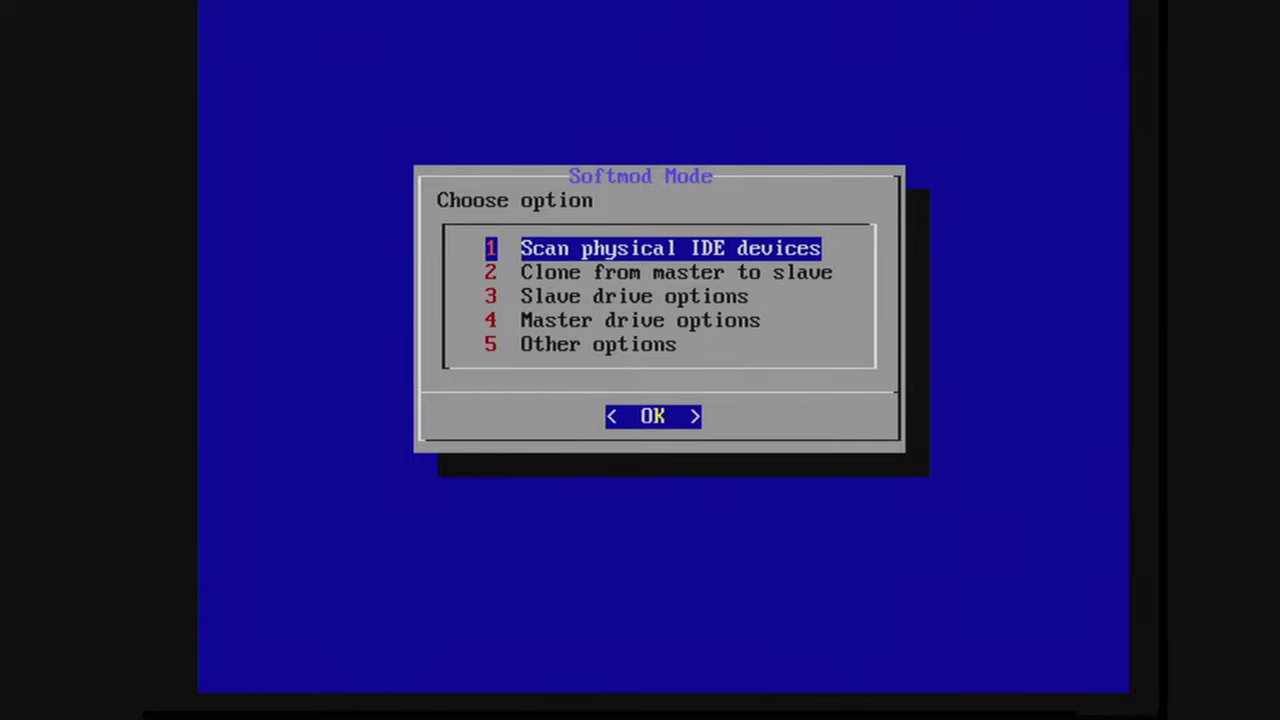
{"action": "key", "text": "Down"}
{"action": "key", "text": "Down"}
{"action": "key", "text": "Return"}
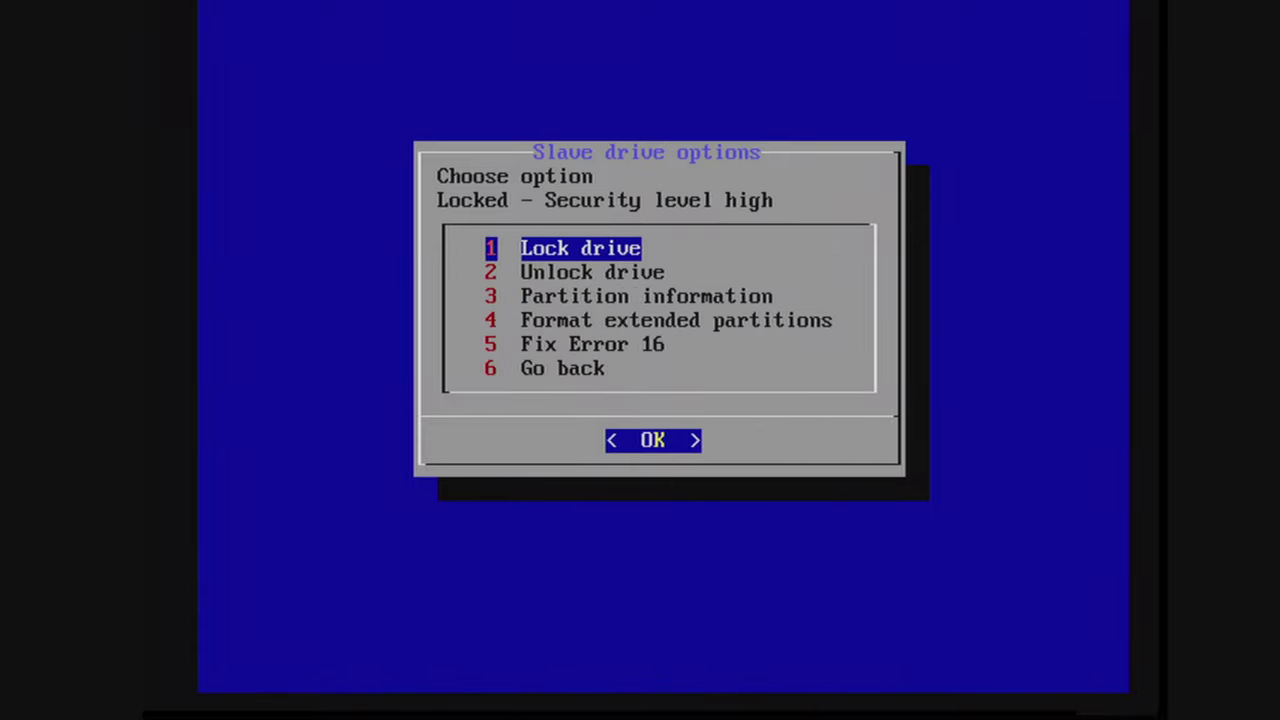
{"action": "key", "text": "Down"}
{"action": "key", "text": "Down"}
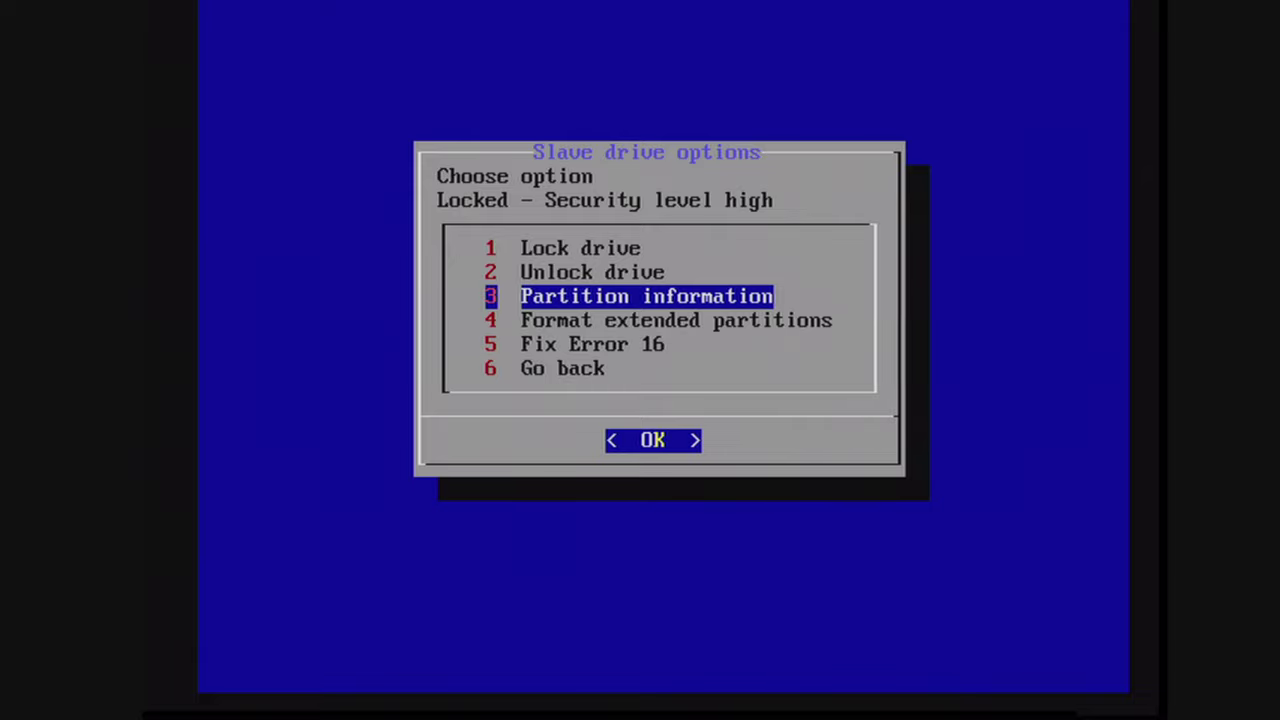
{"action": "key", "text": "Return"}
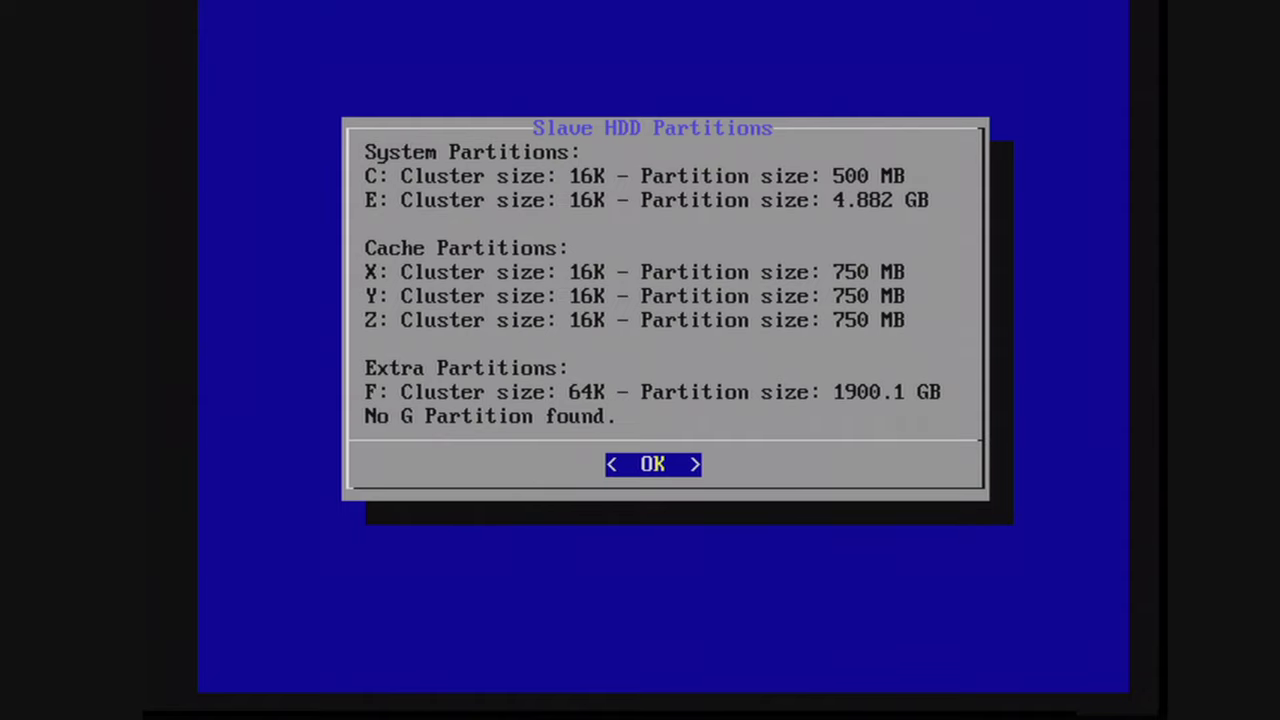
{"action": "key", "text": "Return"}
{"action": "key", "text": "Escape"}
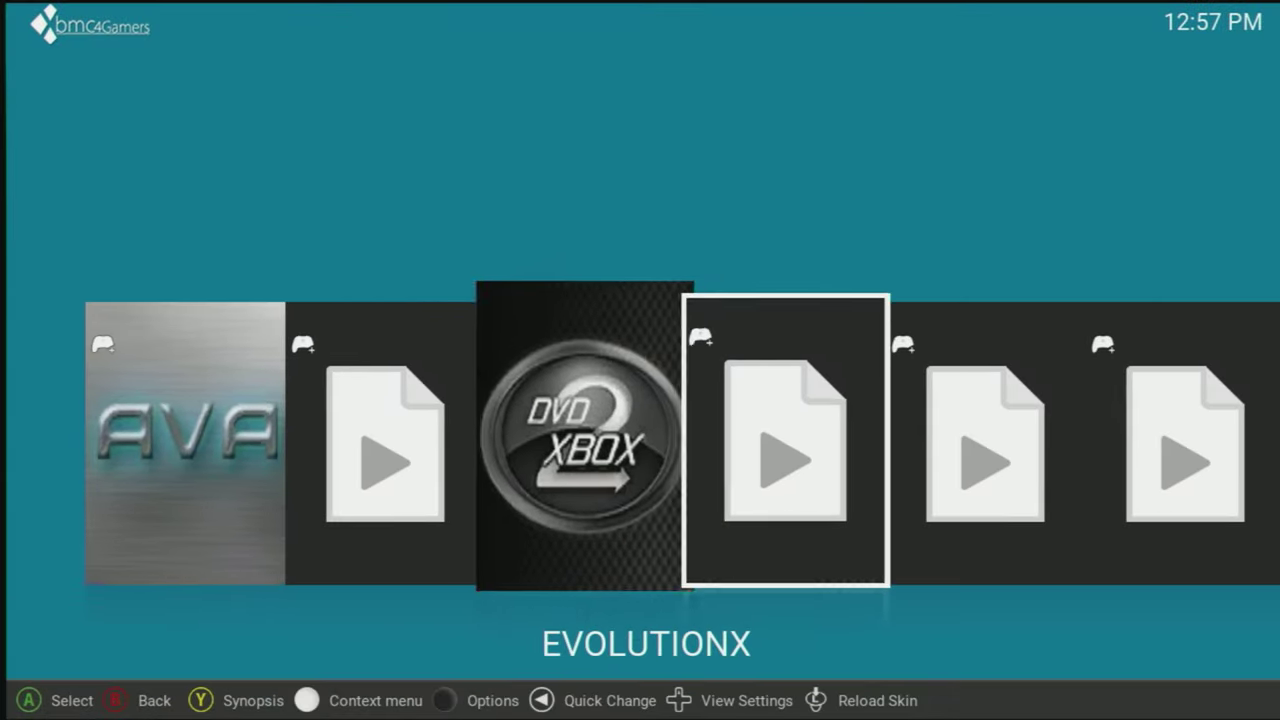
- In XBMC4Gamers, browse the application list from end to end to examine which dashboards and tools are installed on the new drive
{"action": "key", "text": "Right"}
{"action": "key", "text": "Right"}
{"action": "key", "text": "Right"}
{"action": "key", "text": "Left"}
{"action": "key", "text": "Left"}
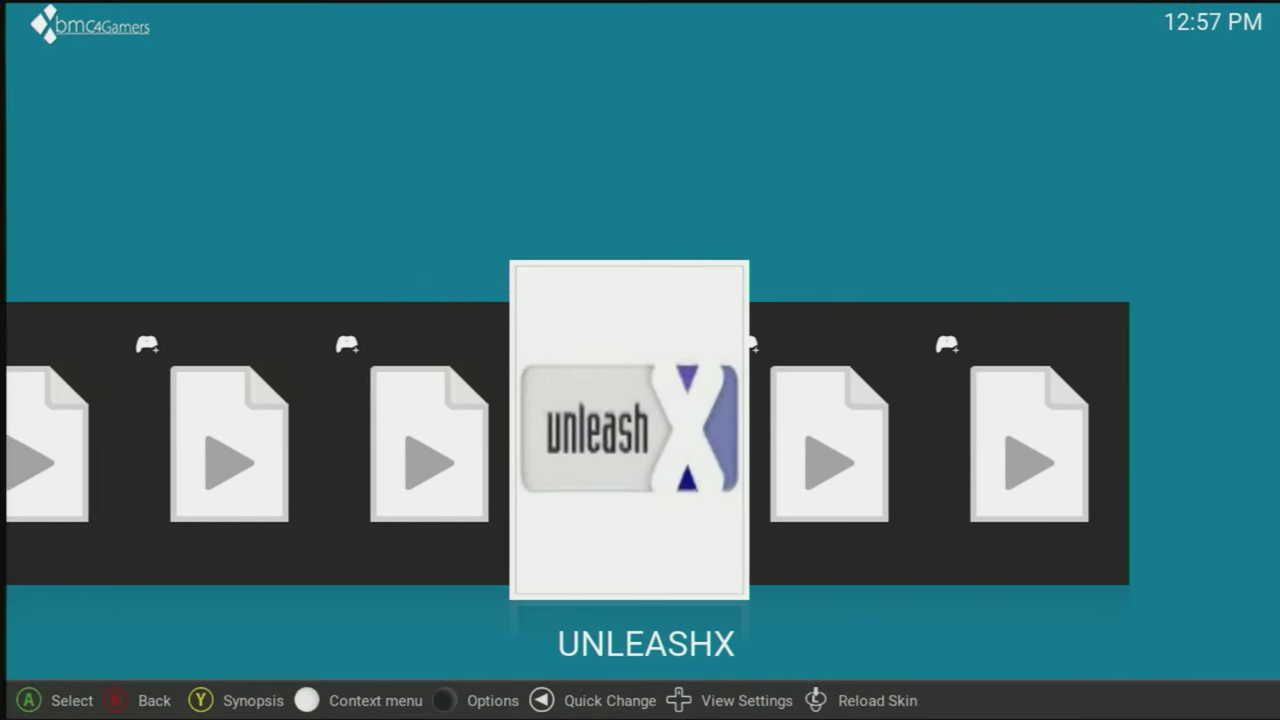
{"action": "key", "text": "Left"}
{"action": "key", "text": "Left"}
{"action": "key", "text": "Left"}
{"action": "key", "text": "Left"}
{"action": "key", "text": "Left"}
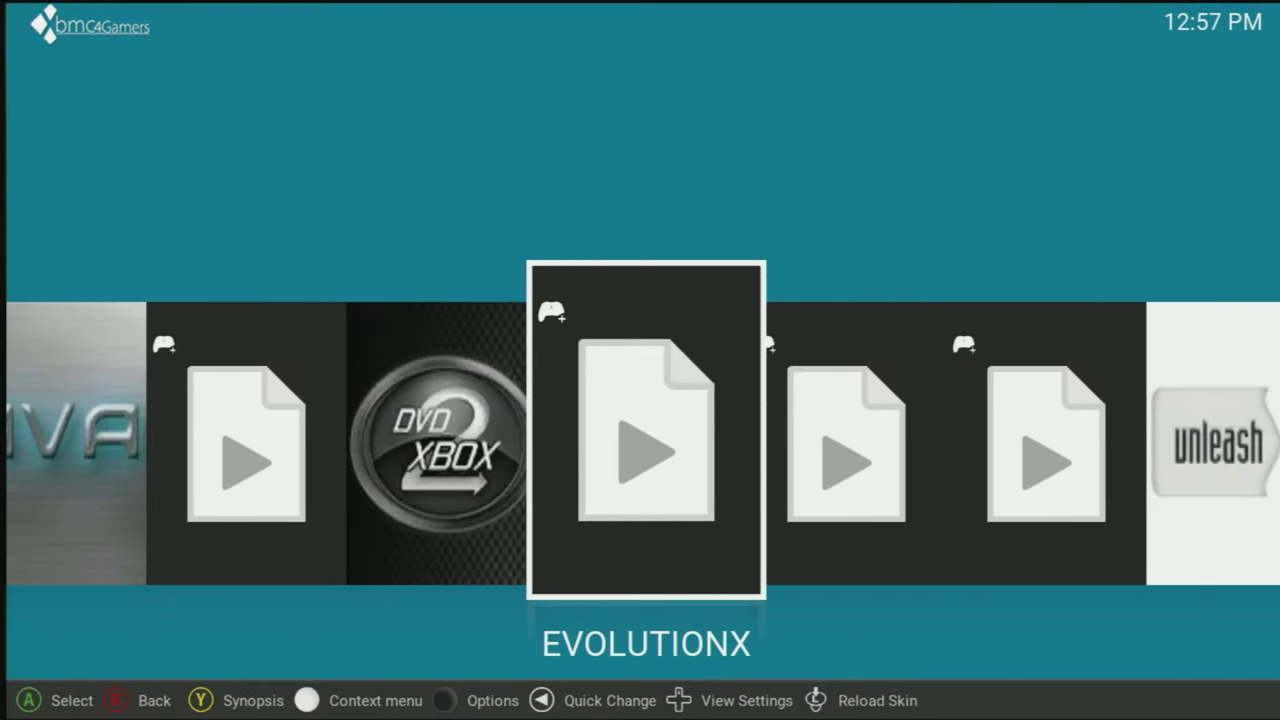
{"action": "key", "text": "Left"}
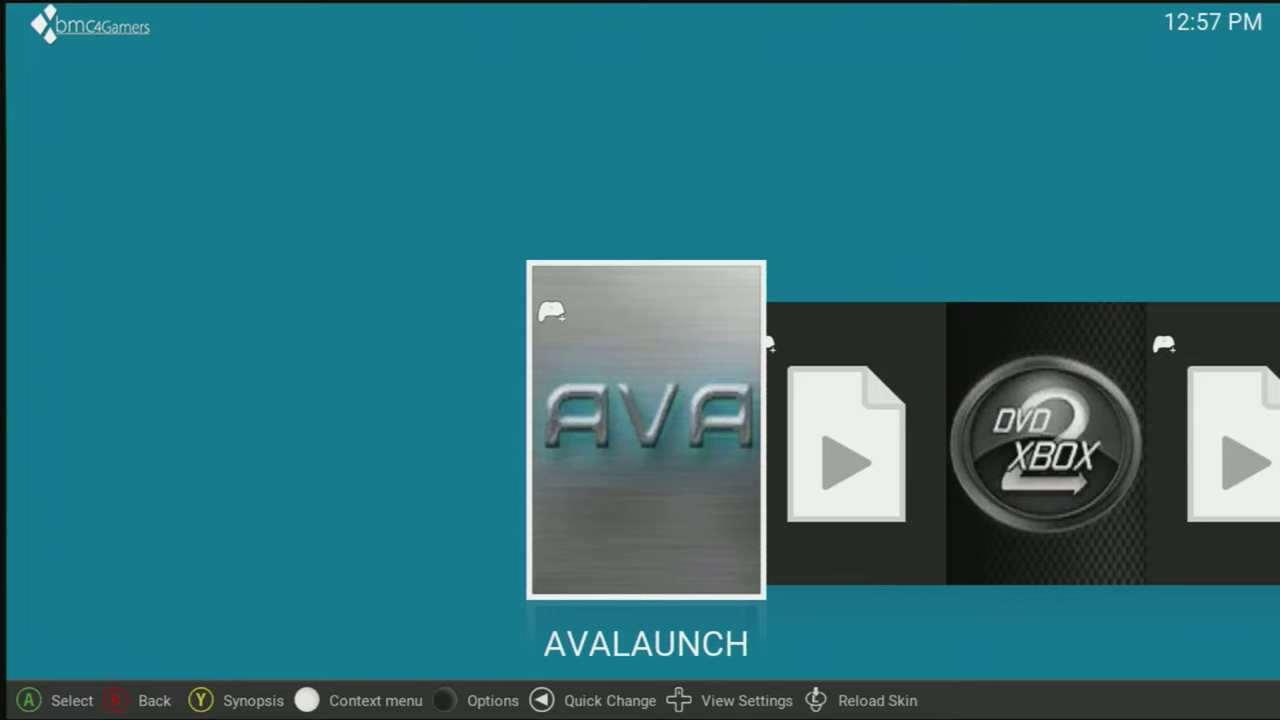
{"action": "key", "text": "Right"}
{"action": "key", "text": "Right"}
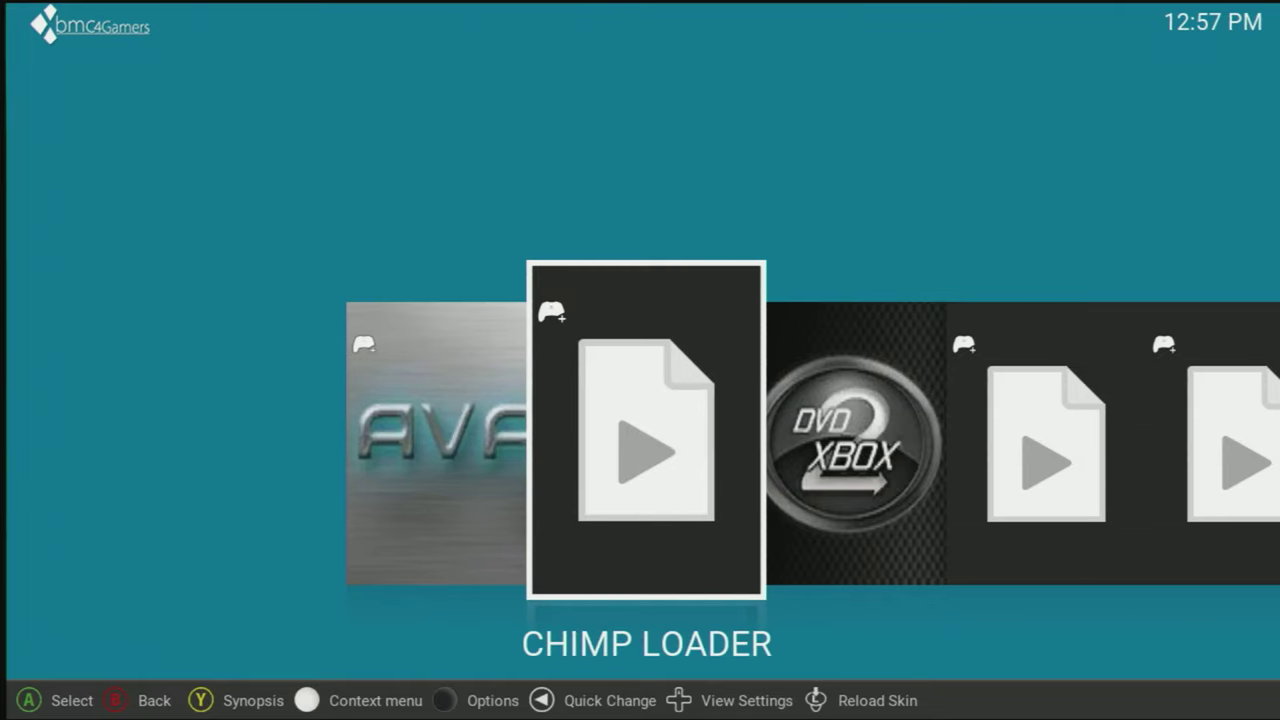